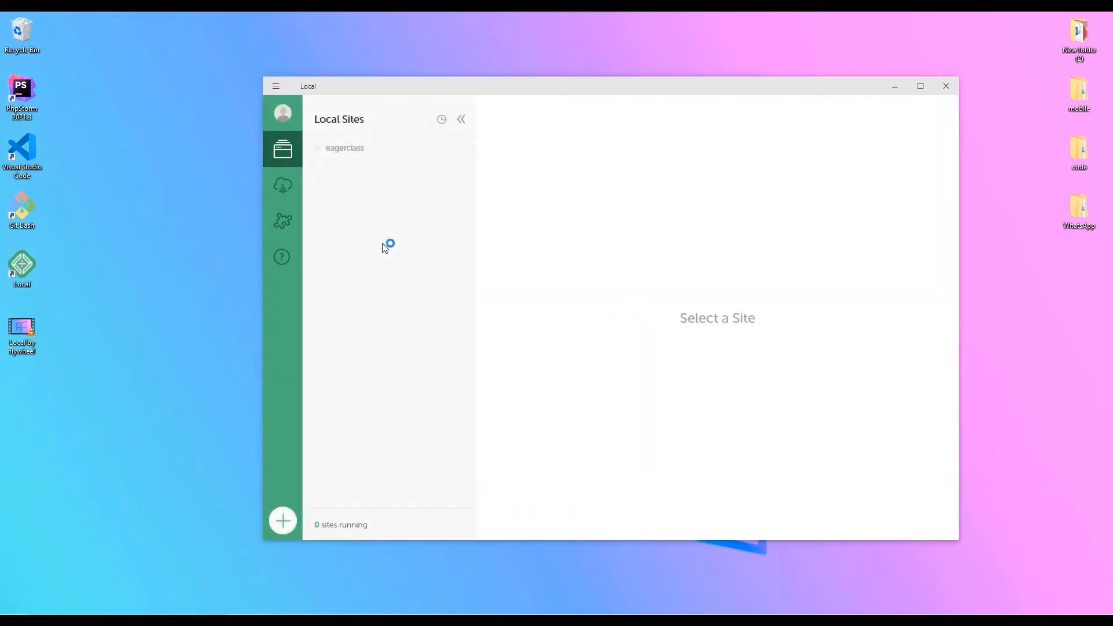
Open the eagerclass site from Local Sites in the browser, then close the Local window.
{"action": "left_click", "coordinate": [351, 149]}
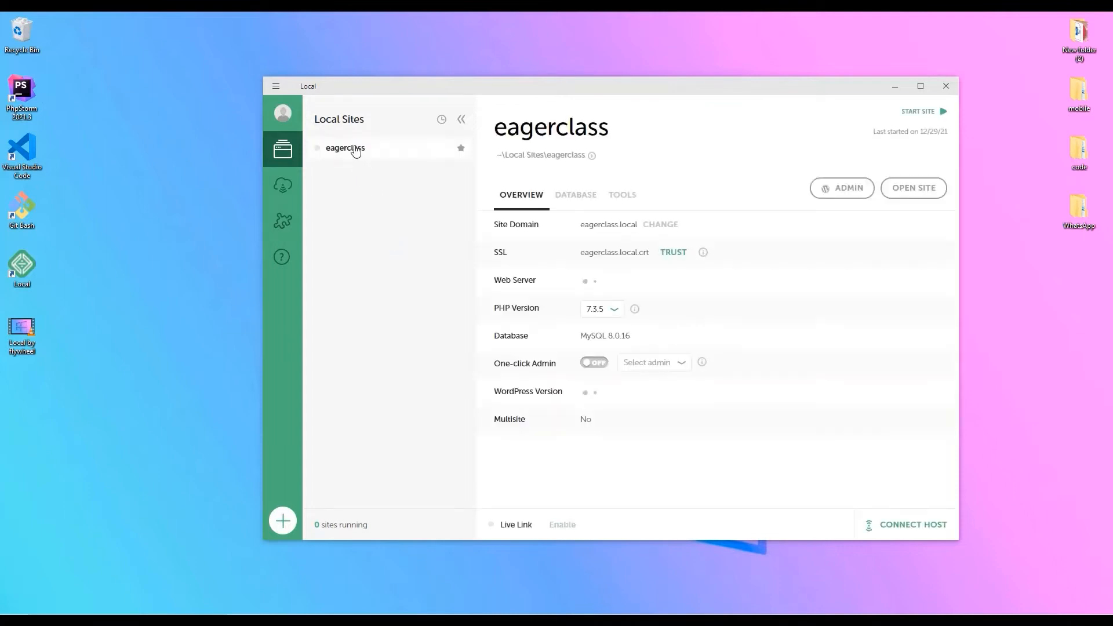
{"action": "left_click", "coordinate": [908, 192]}
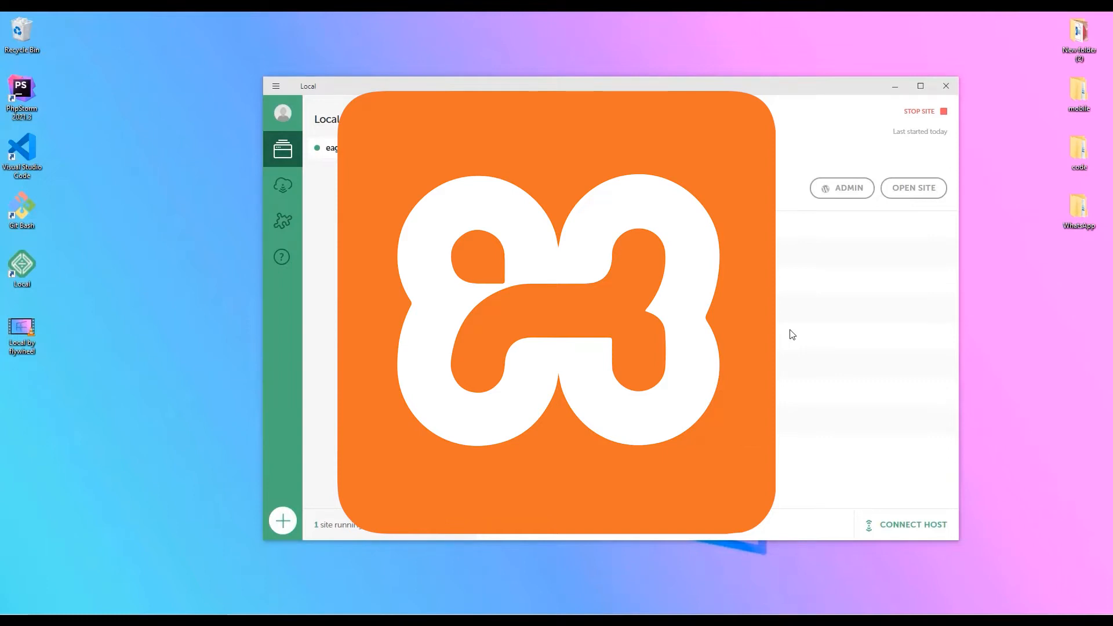
{"action": "left_click", "coordinate": [943, 90]}
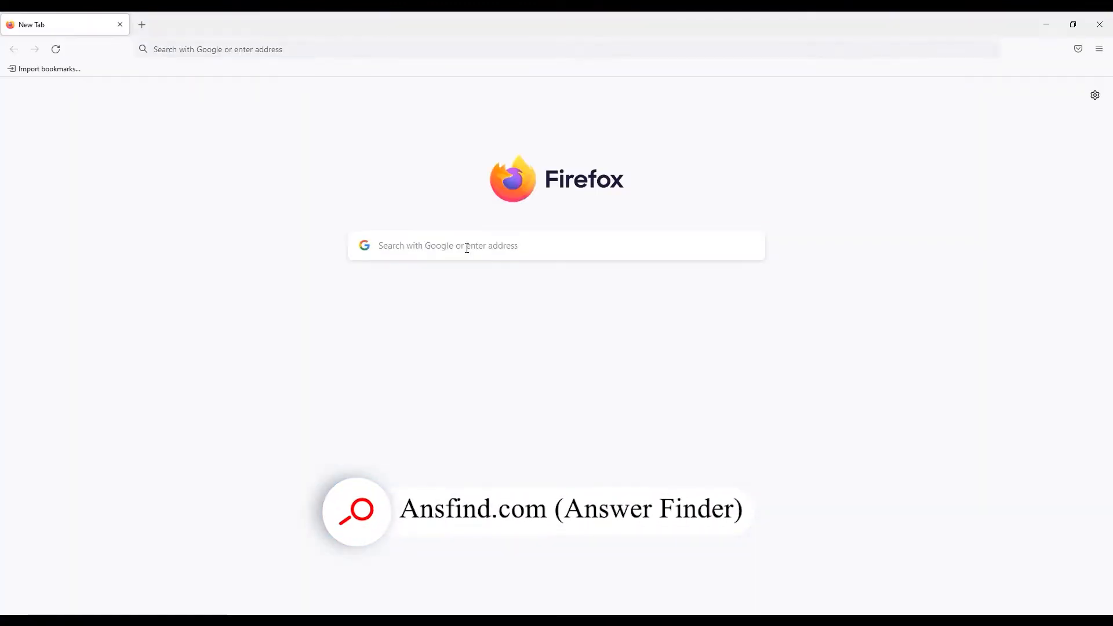
Google 'xampp download' and open the 'Download XAMPP - Apache Friends' result.
{"action": "left_click", "coordinate": [467, 248]}
{"action": "type", "text": "xam"}
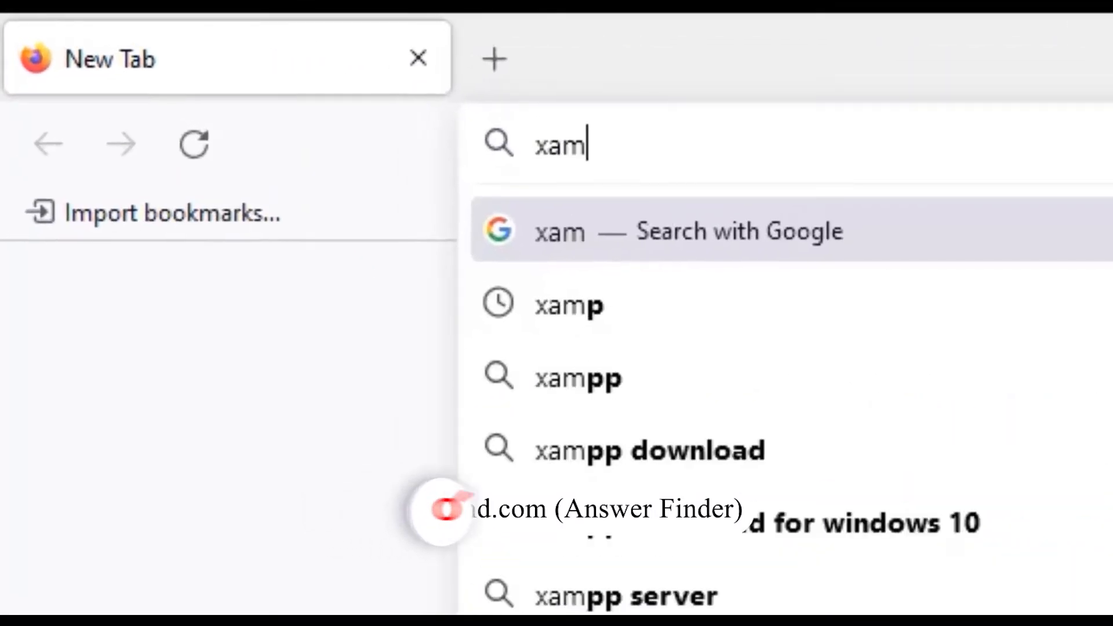
{"action": "type", "text": "p do"}
{"action": "key", "text": "Down"}
{"action": "key", "text": "Return"}
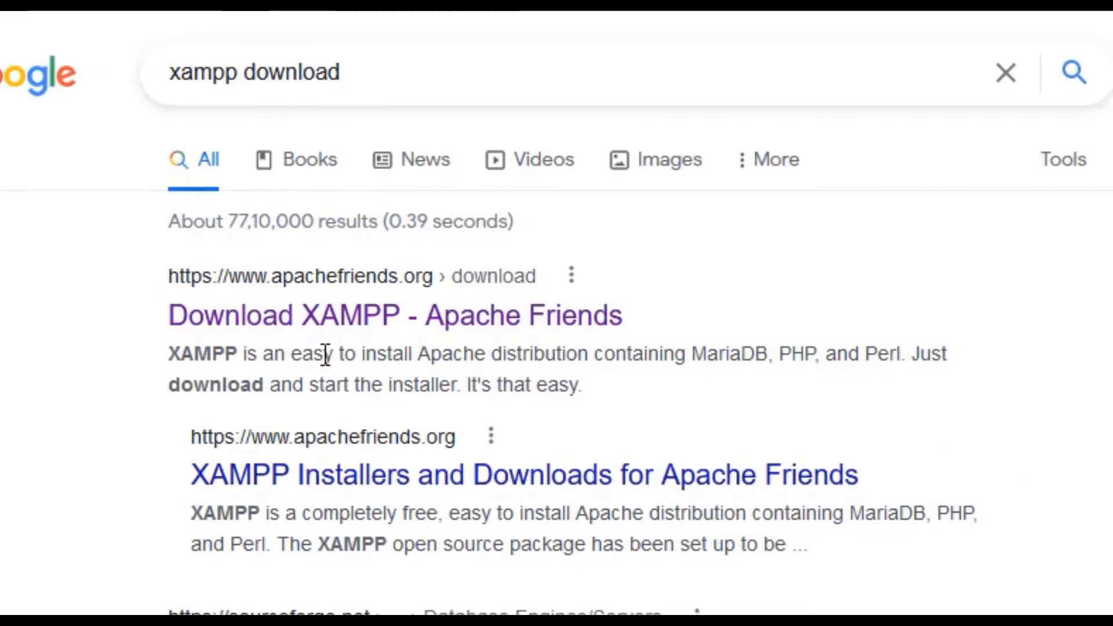
{"action": "left_click", "coordinate": [412, 315]}
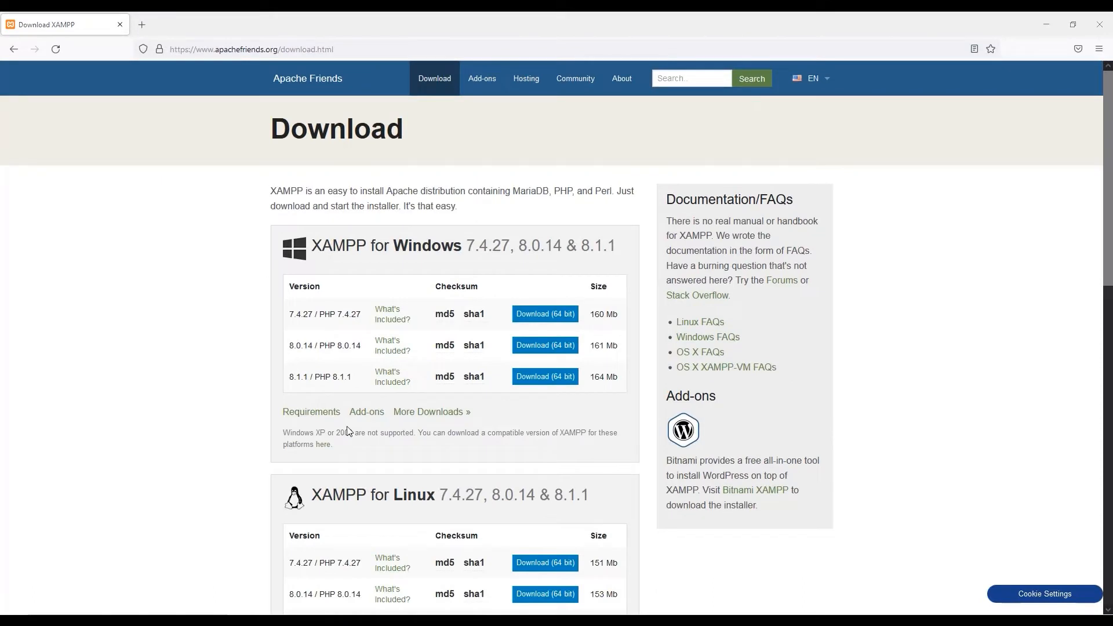
{"action": "scroll", "coordinate": [347, 432], "scroll_direction": "down", "scroll_amount": 7}
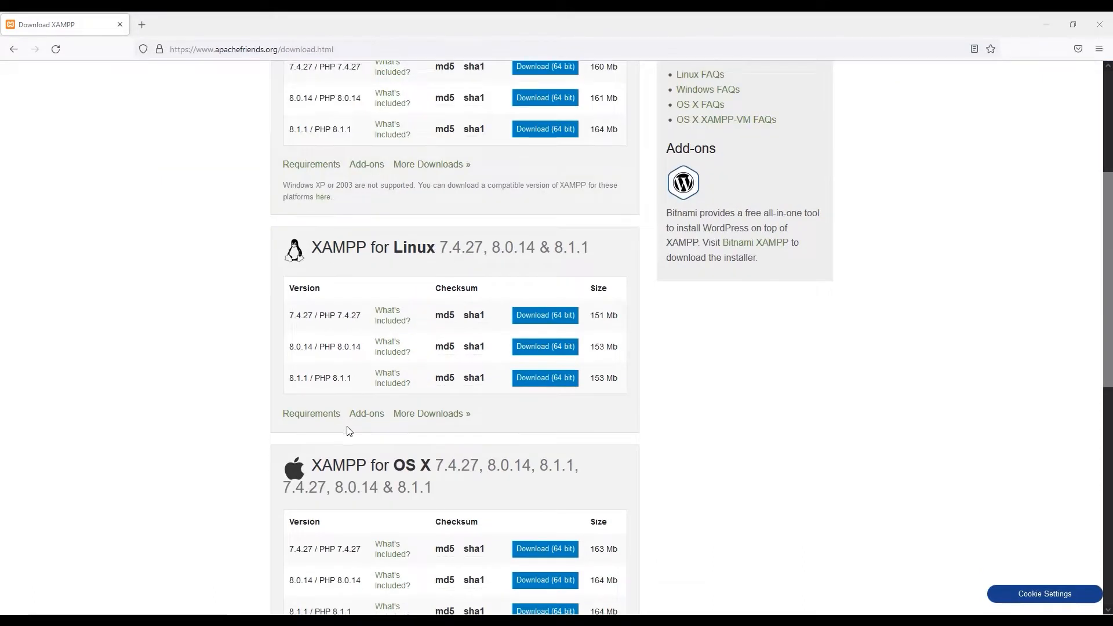
{"action": "scroll", "coordinate": [348, 431], "scroll_direction": "up", "scroll_amount": 8}
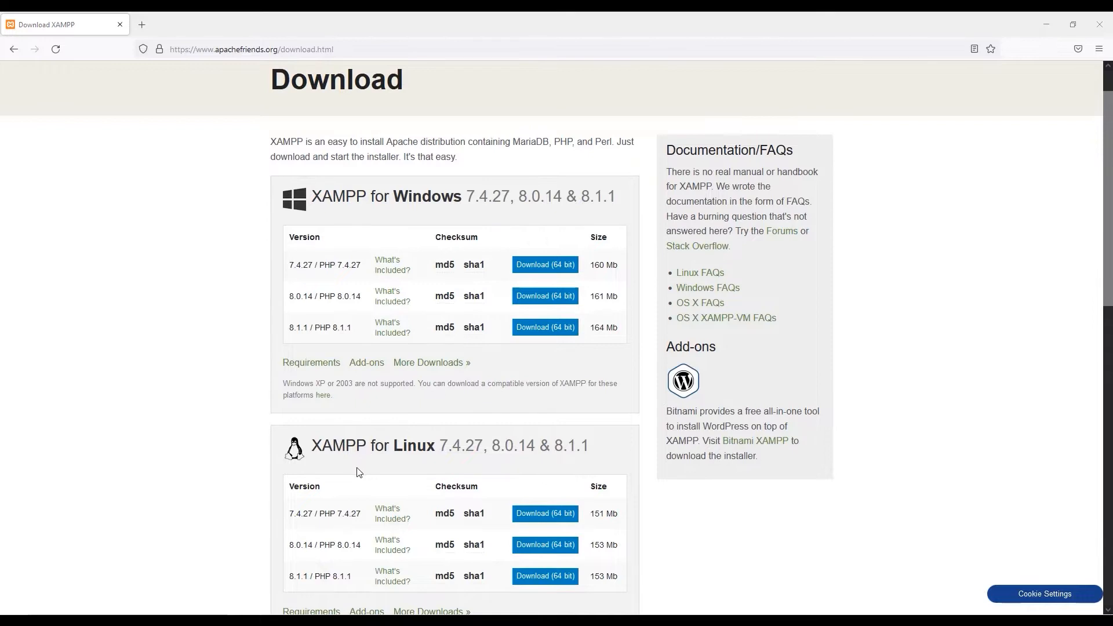
{"action": "scroll", "coordinate": [357, 466], "scroll_direction": "down", "scroll_amount": 3}
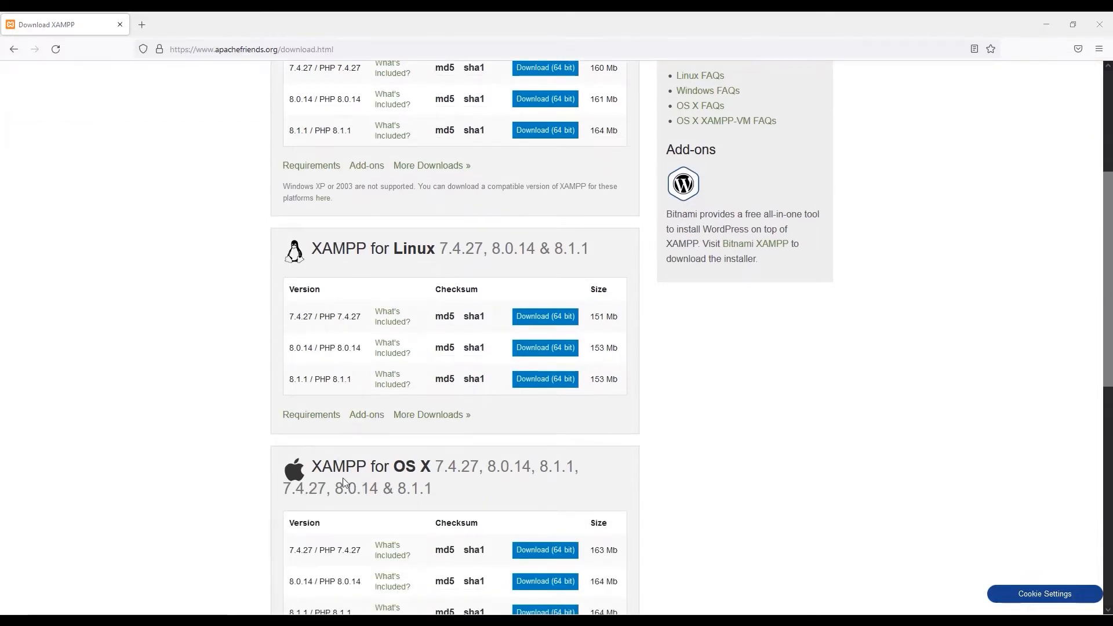
{"action": "scroll", "coordinate": [204, 439], "scroll_direction": "up", "scroll_amount": 3}
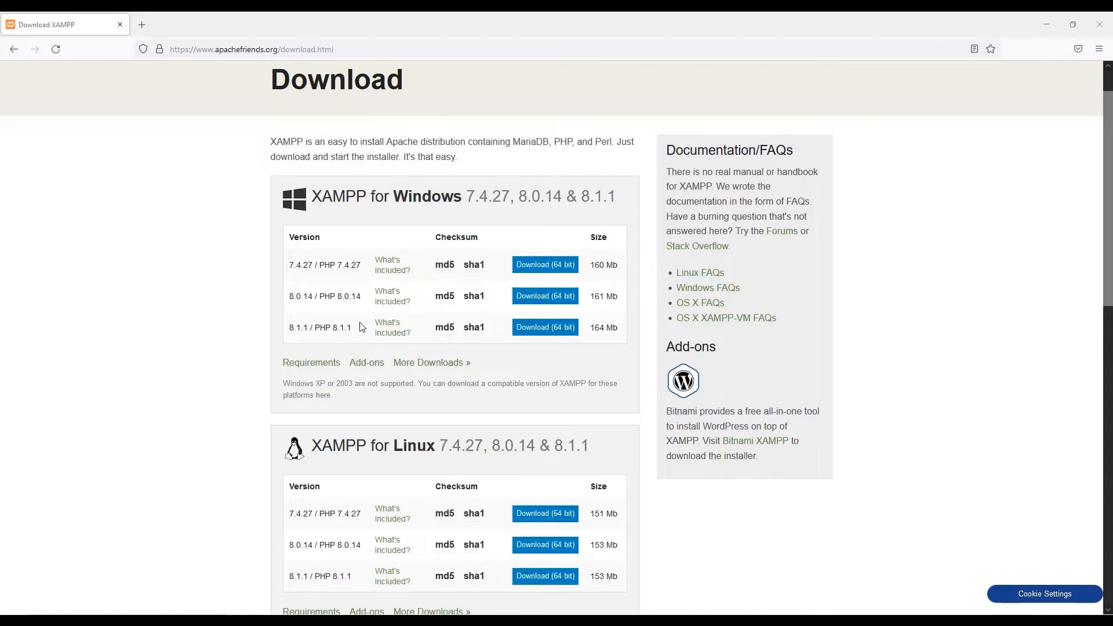
{"action": "scroll", "coordinate": [360, 324], "scroll_direction": "down", "scroll_amount": 2}
{"action": "scroll", "coordinate": [407, 380], "scroll_direction": "down", "scroll_amount": 3}
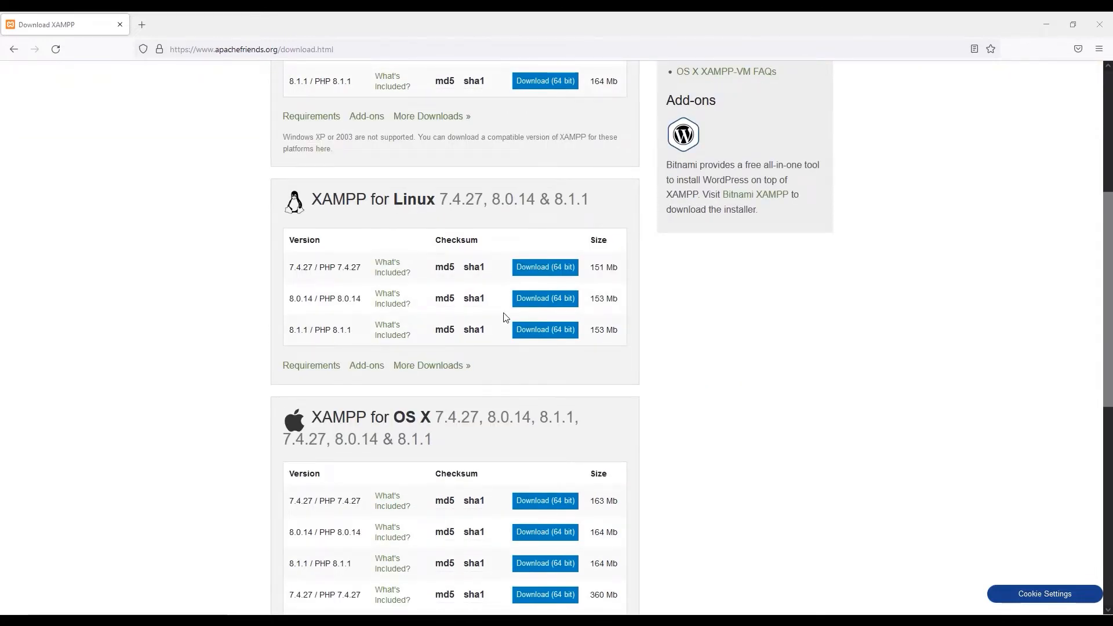
{"action": "scroll", "coordinate": [387, 296], "scroll_direction": "up", "scroll_amount": 4}
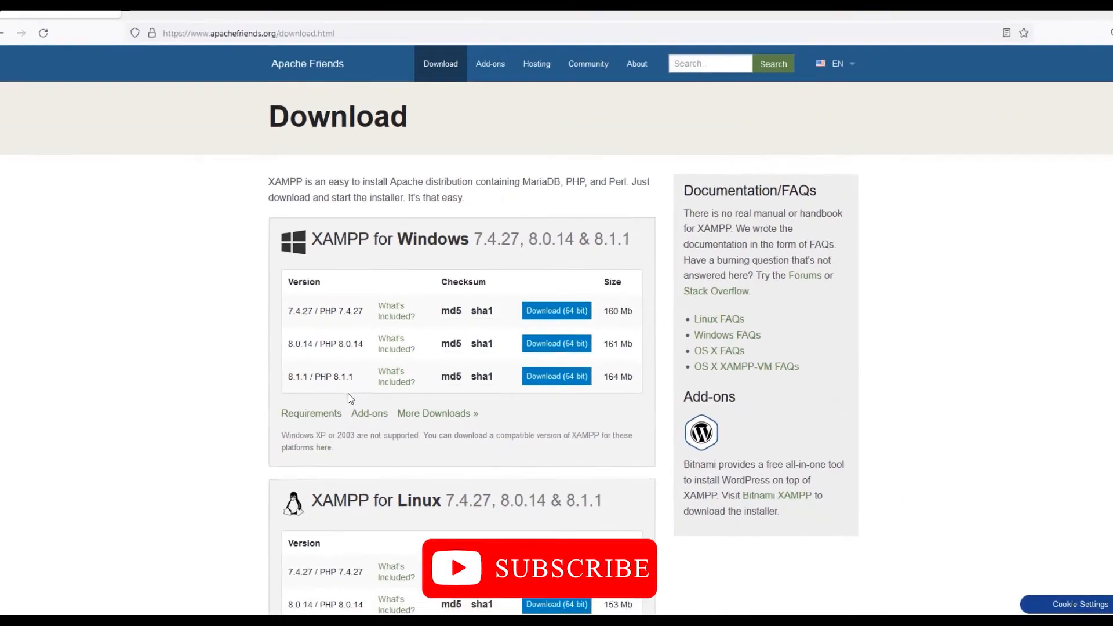
Save the XAMPP 8.1.1 64-bit Windows installer and launch it from the desktop.
{"action": "left_click", "coordinate": [563, 380]}
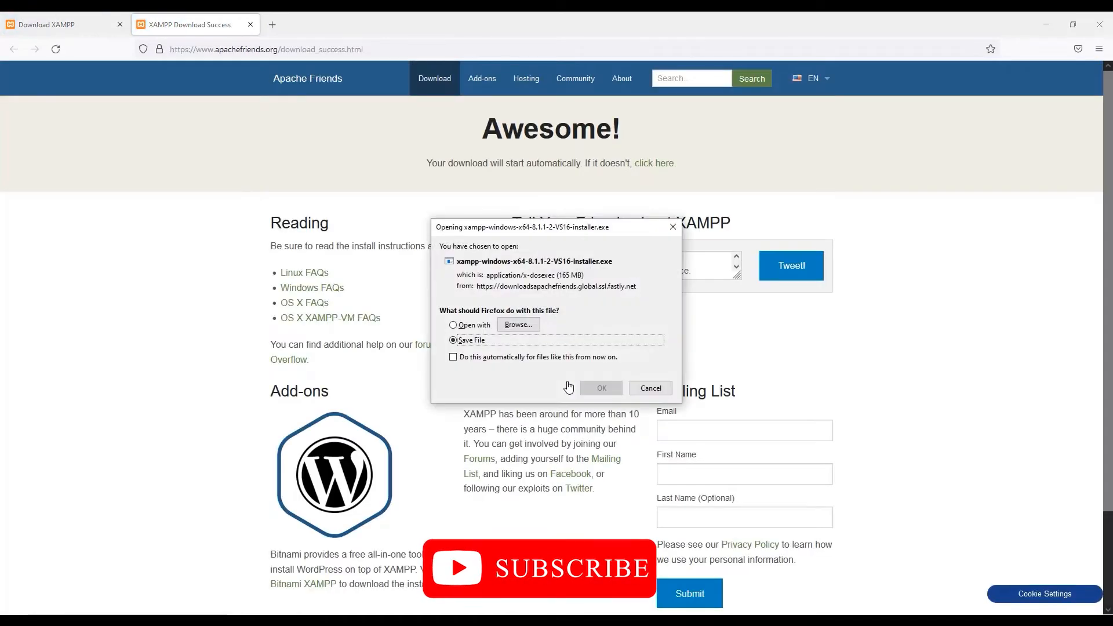
{"action": "left_click", "coordinate": [601, 388]}
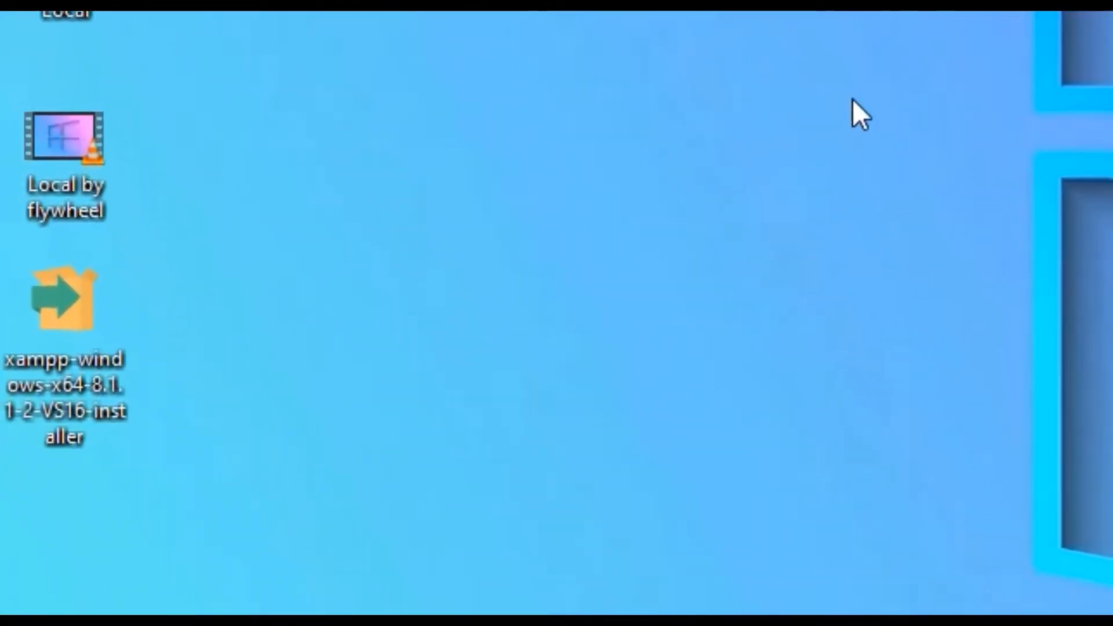
{"action": "double_click", "coordinate": [91, 383]}
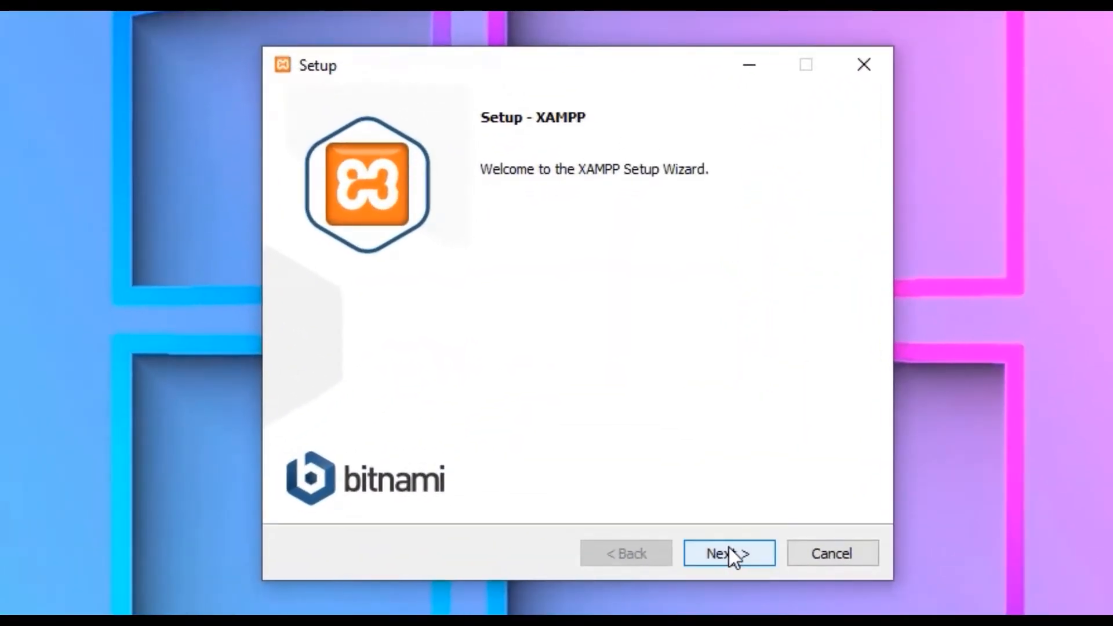
Accept all default components, the C:\xampp install folder and English as the language.
{"action": "left_click", "coordinate": [729, 554]}
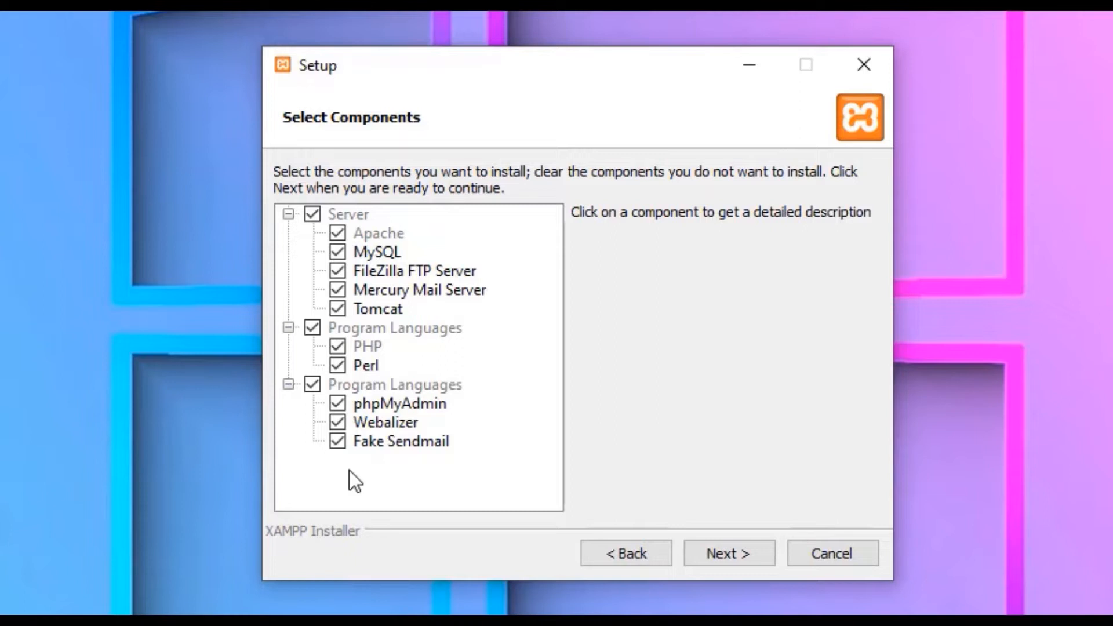
{"action": "left_click", "coordinate": [719, 553]}
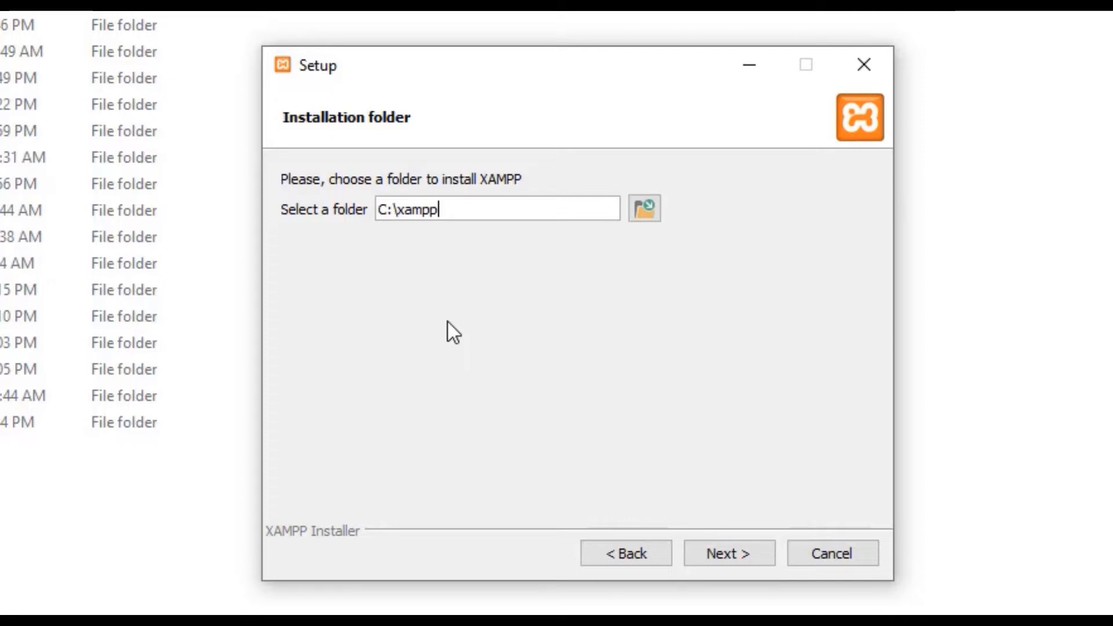
{"action": "left_click", "coordinate": [720, 556]}
{"action": "left_click", "coordinate": [562, 213]}
{"action": "left_click", "coordinate": [562, 213]}
{"action": "left_click", "coordinate": [567, 207]}
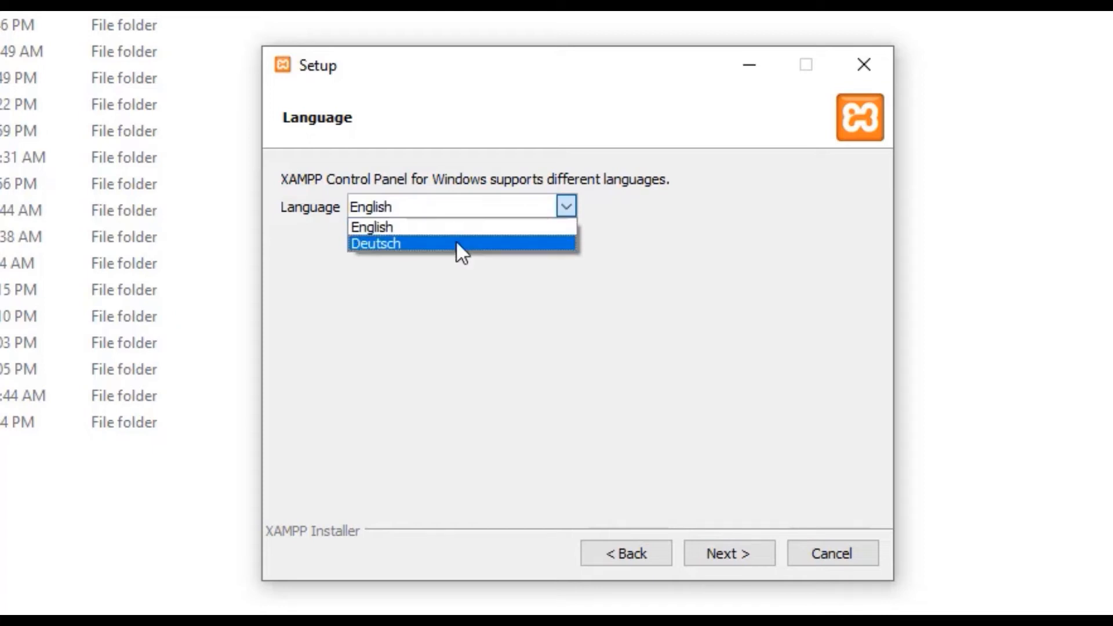
{"action": "left_click", "coordinate": [454, 233]}
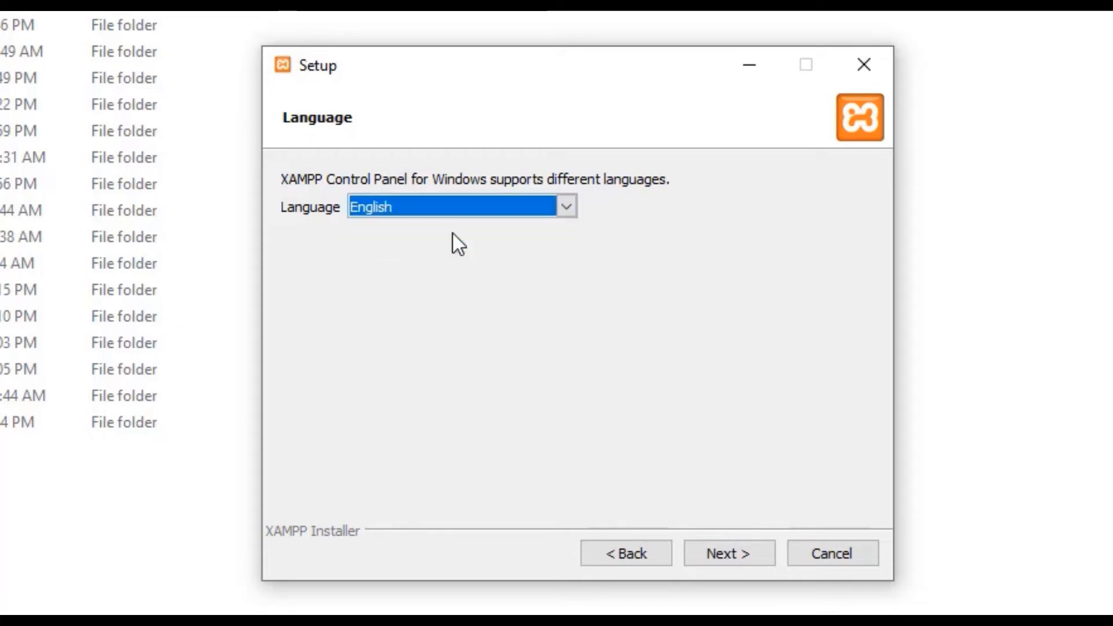
{"action": "left_click", "coordinate": [699, 554]}
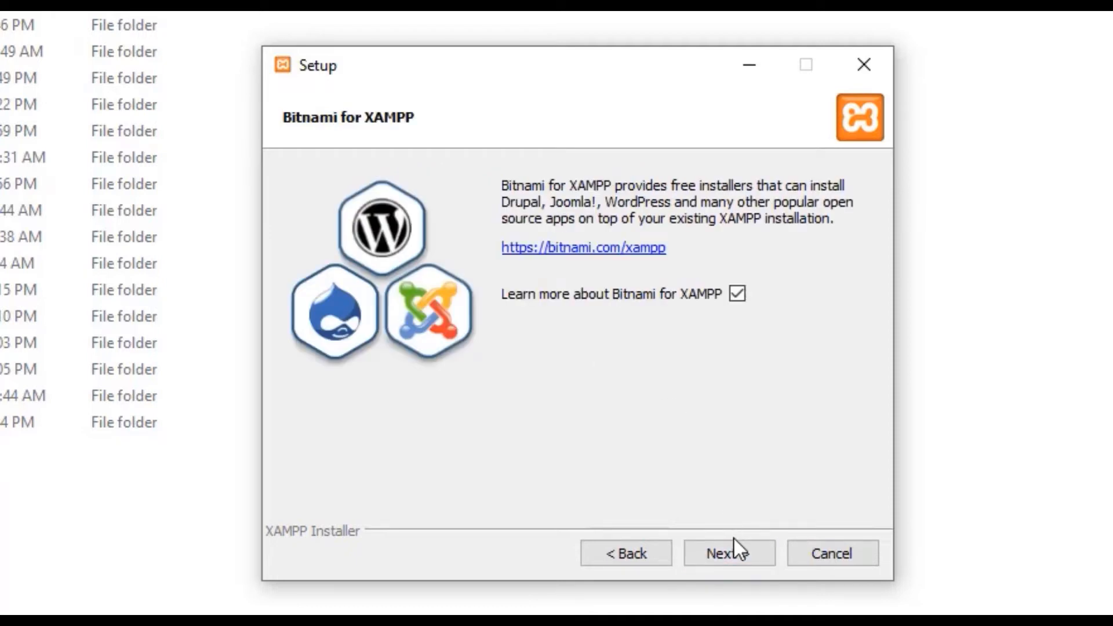
Run the XAMPP installation and finish with 'start the Control Panel' unticked.
{"action": "left_click", "coordinate": [731, 556]}
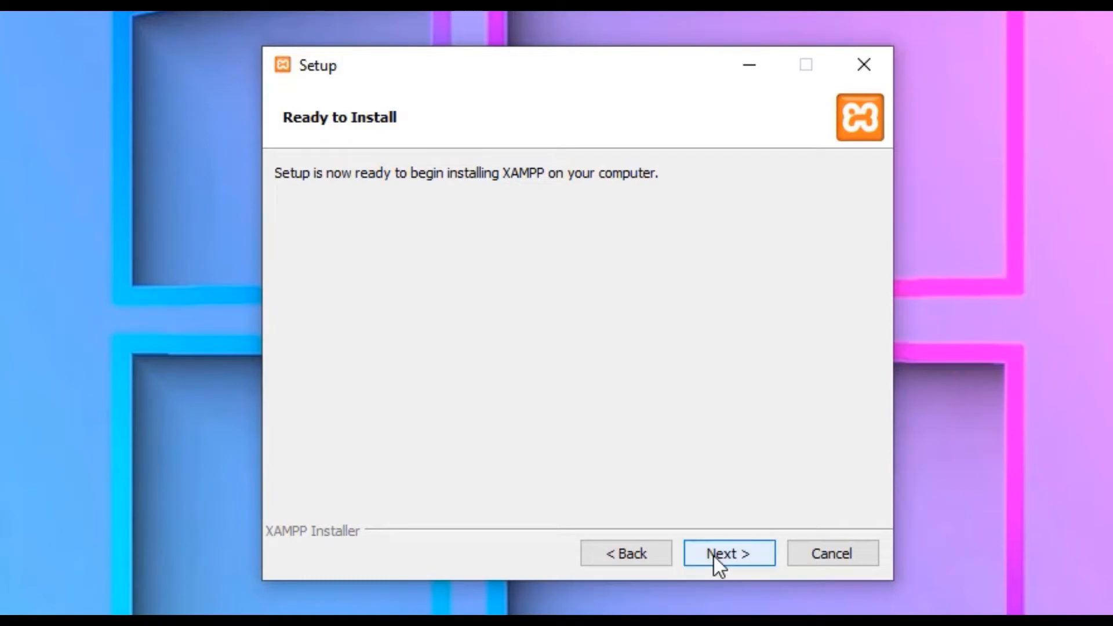
{"action": "left_click", "coordinate": [715, 554]}
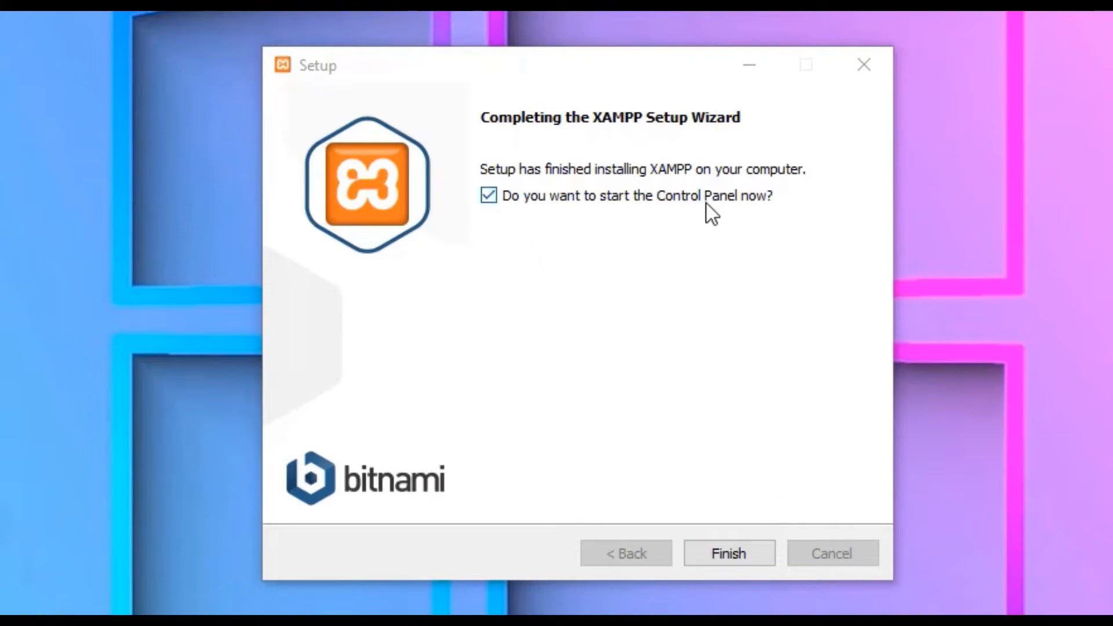
{"action": "left_click", "coordinate": [489, 196]}
{"action": "left_click", "coordinate": [709, 561]}
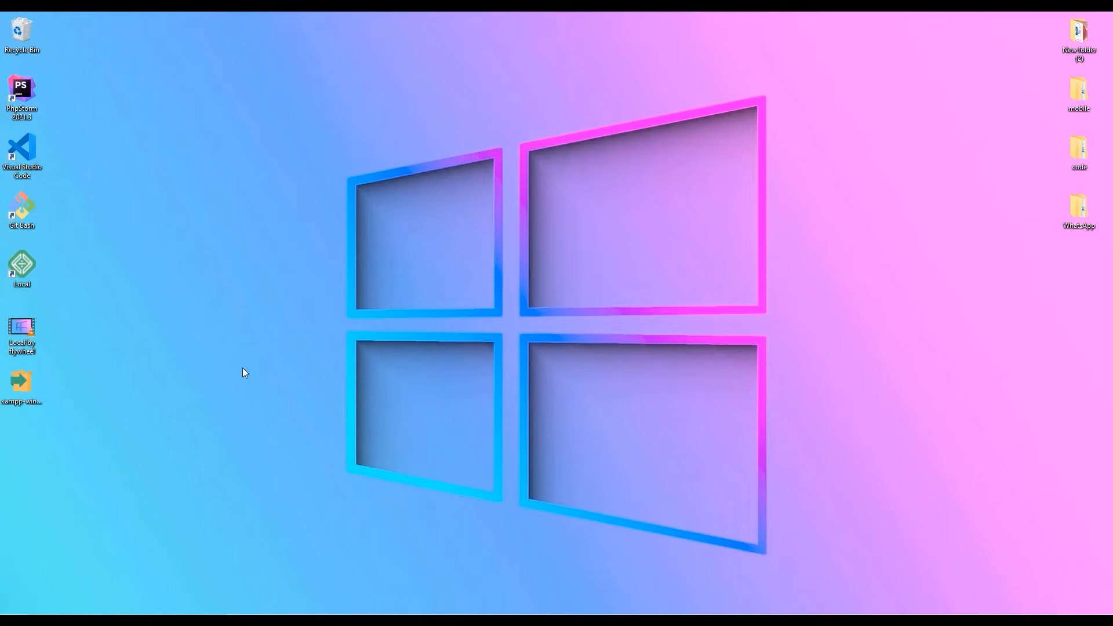
Search Windows for 'xamp' and launch XAMPP Control Panel v3.3.0.
{"action": "left_click", "coordinate": [656, 479]}
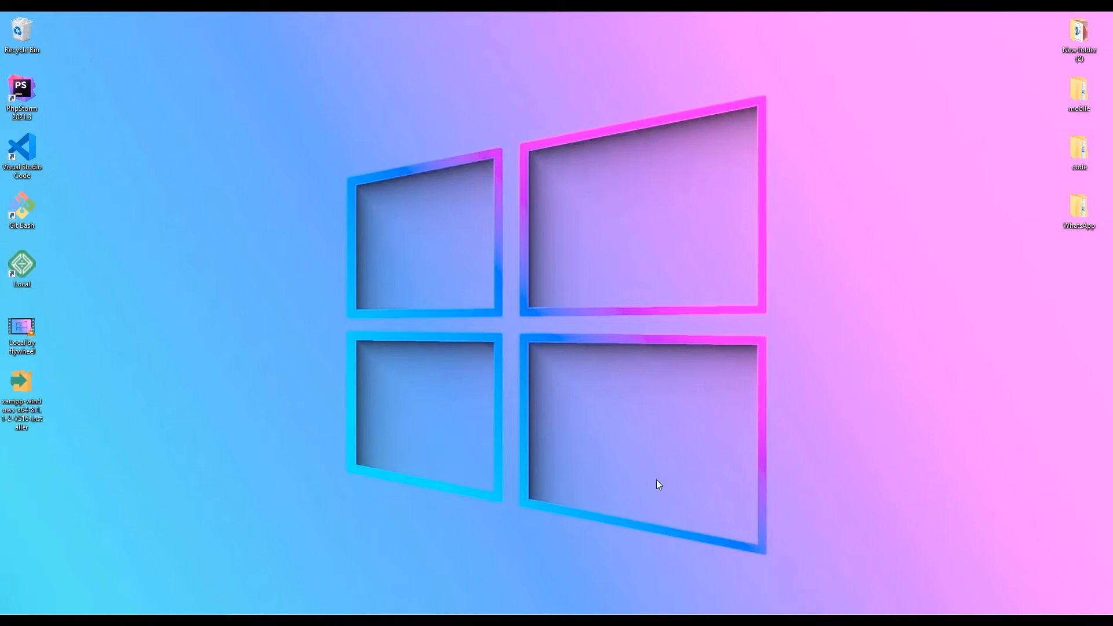
{"action": "left_click", "coordinate": [131, 623]}
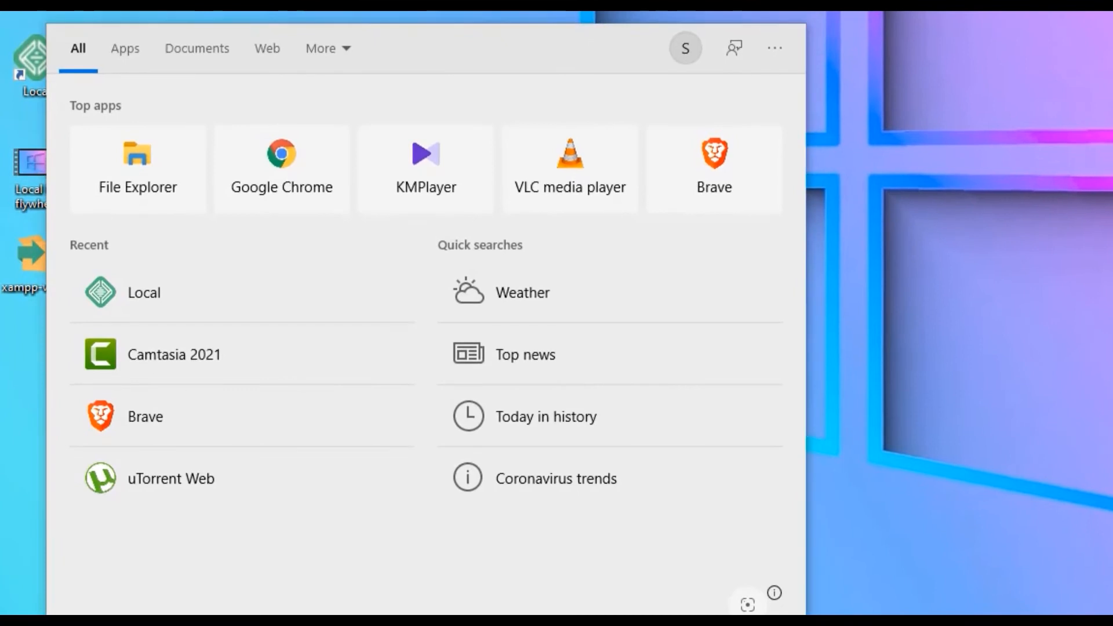
{"action": "type", "text": "xamp"}
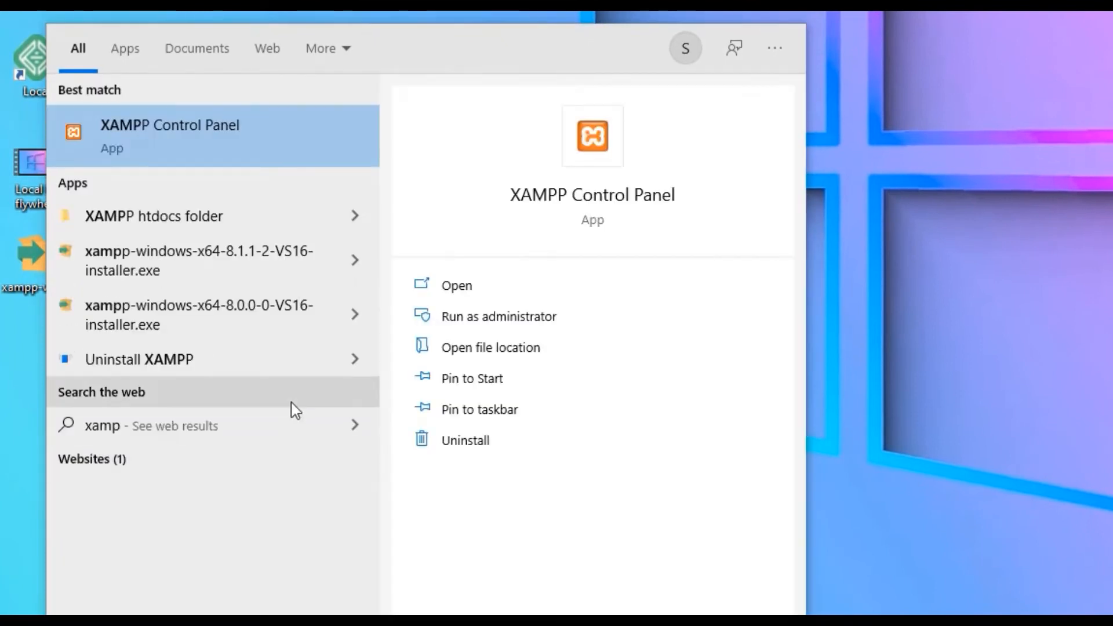
{"action": "left_click", "coordinate": [228, 139]}
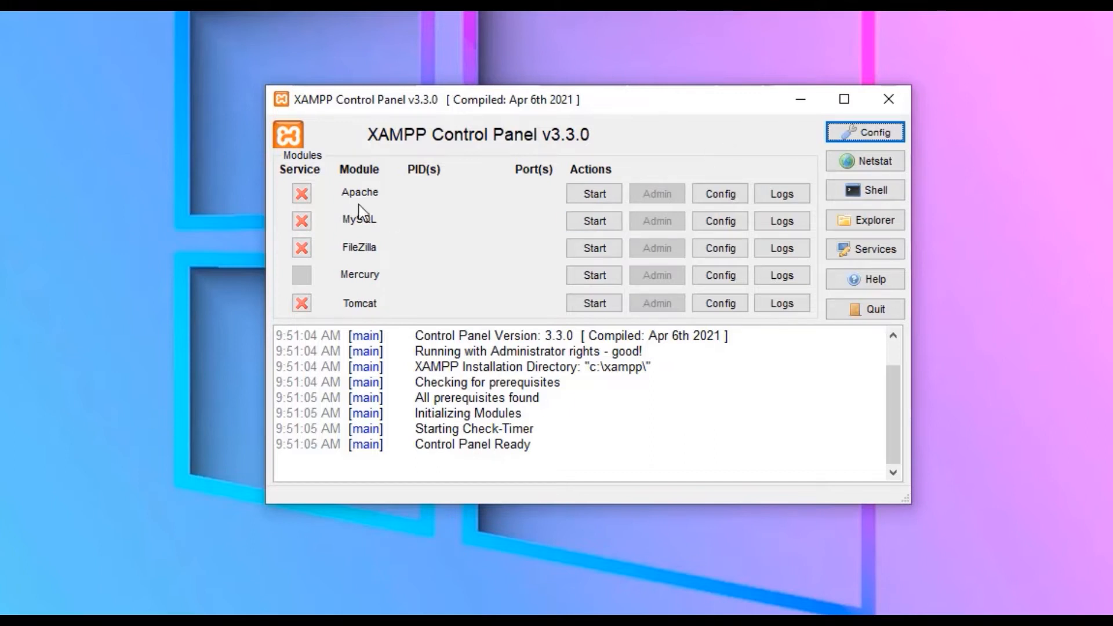
Start the Apache and MySQL servers, then bring up Firefox with the address bar focused.
{"action": "left_click", "coordinate": [577, 198]}
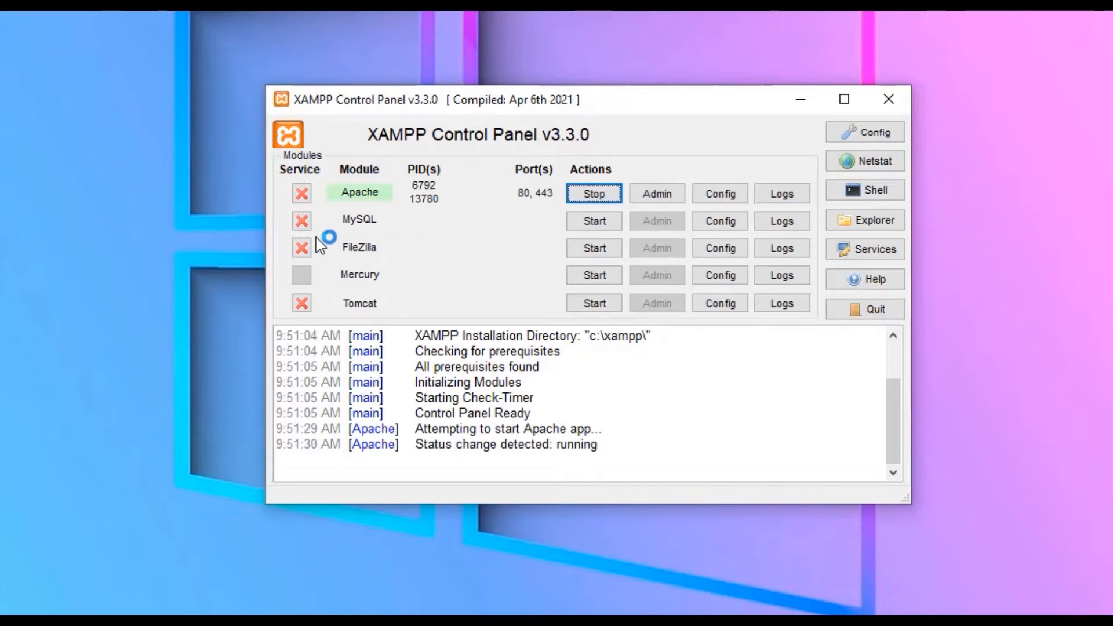
{"action": "left_click", "coordinate": [593, 223]}
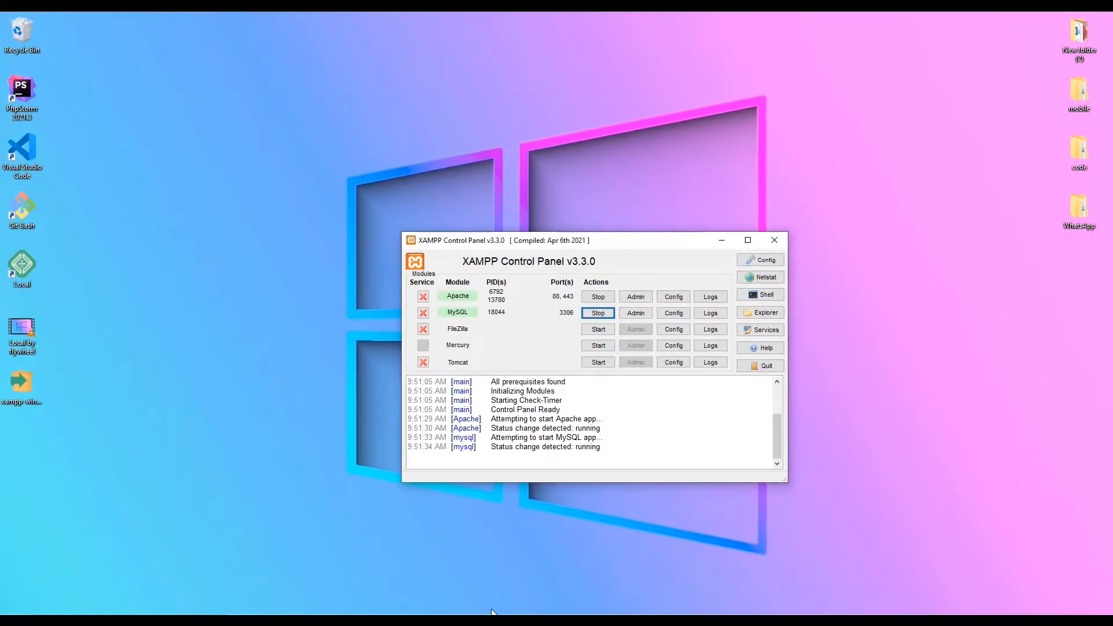
{"action": "left_click", "coordinate": [493, 617]}
{"action": "left_click", "coordinate": [295, 51]}
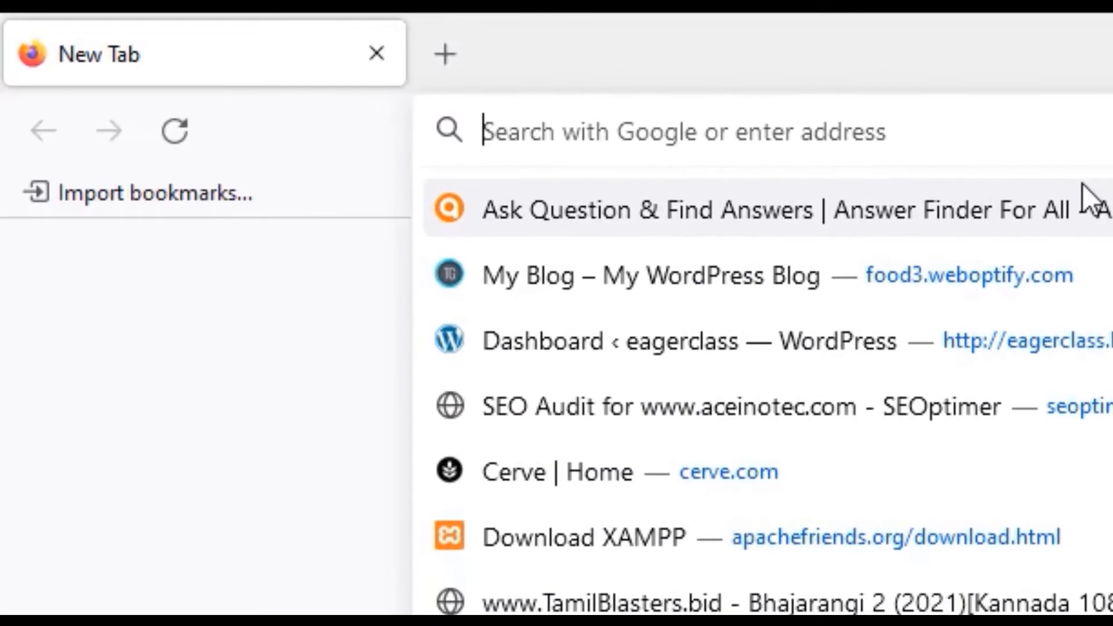
{"action": "type", "text": "http:"}
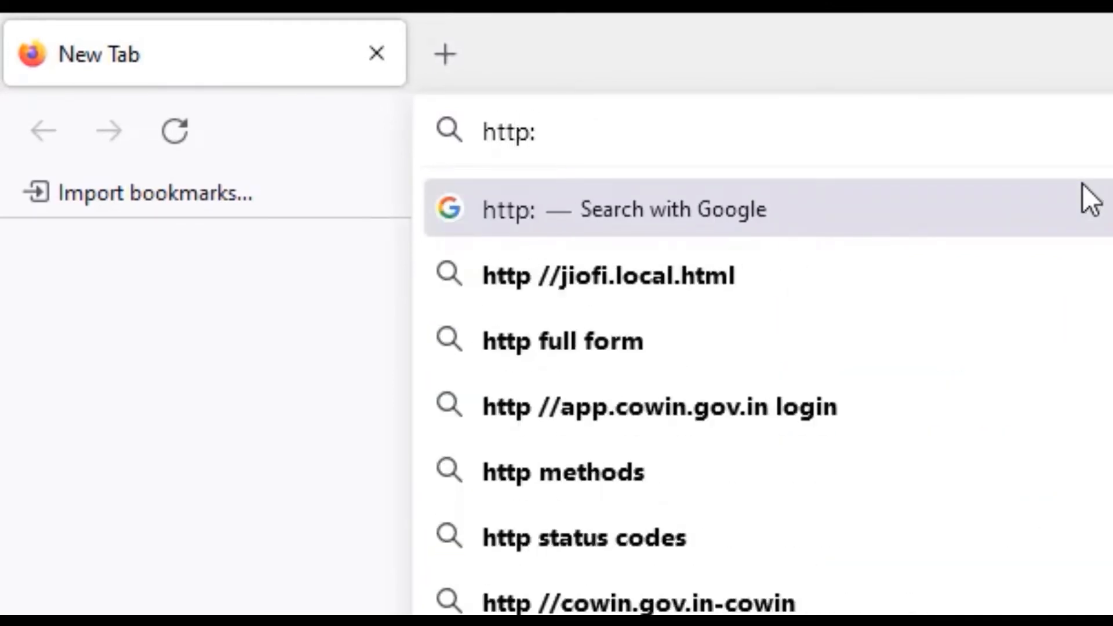
{"action": "type", "text": "//localhost"}
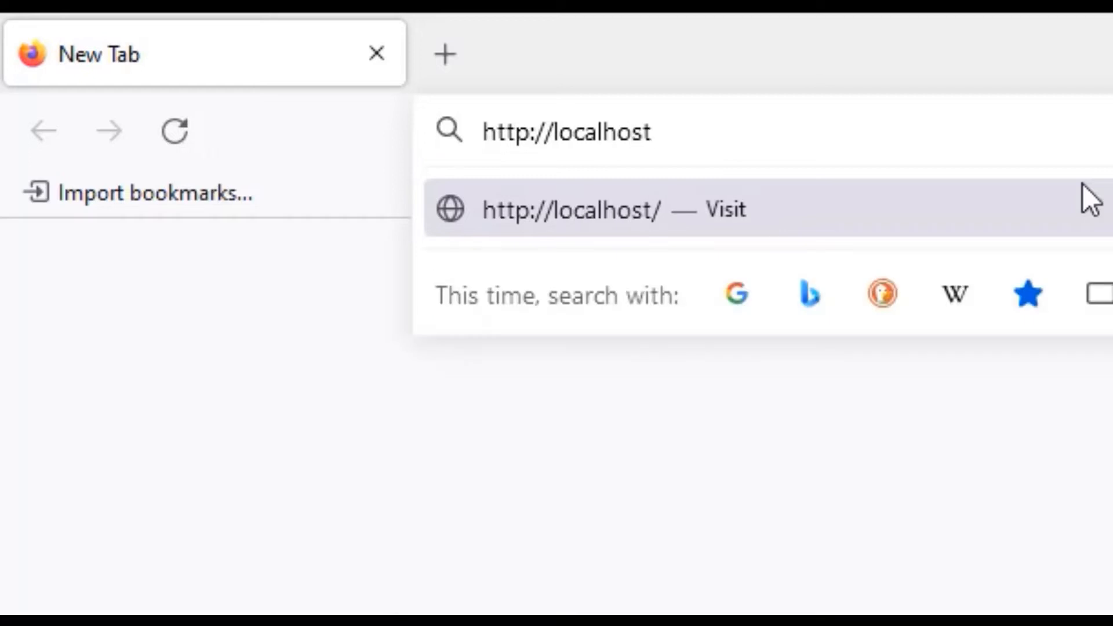
{"action": "key", "text": "Return"}
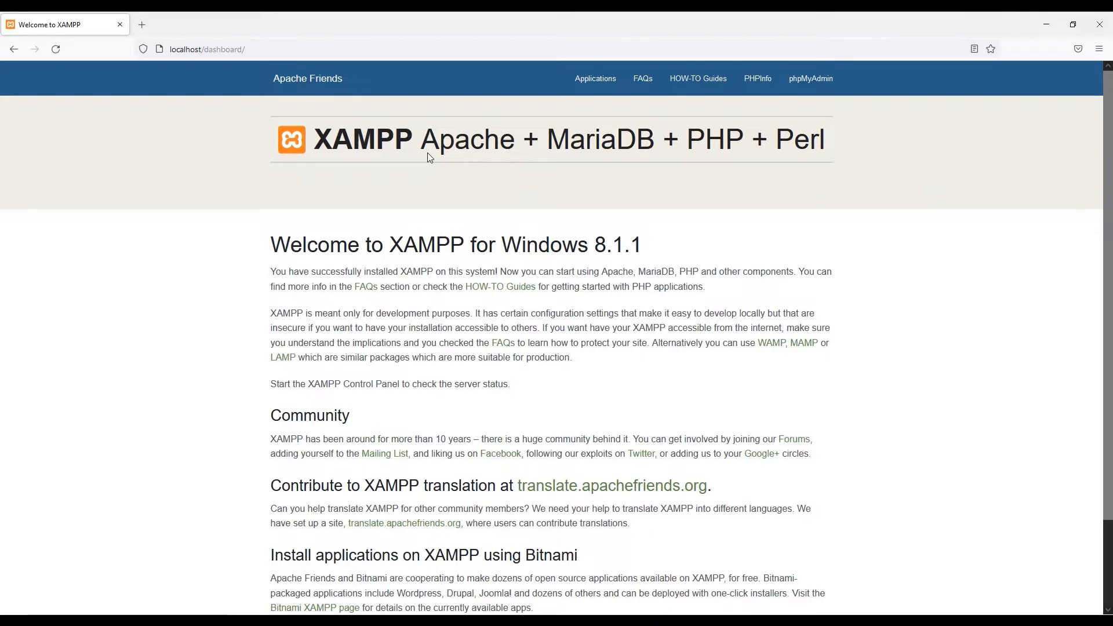
{"action": "left_click", "coordinate": [571, 622]}
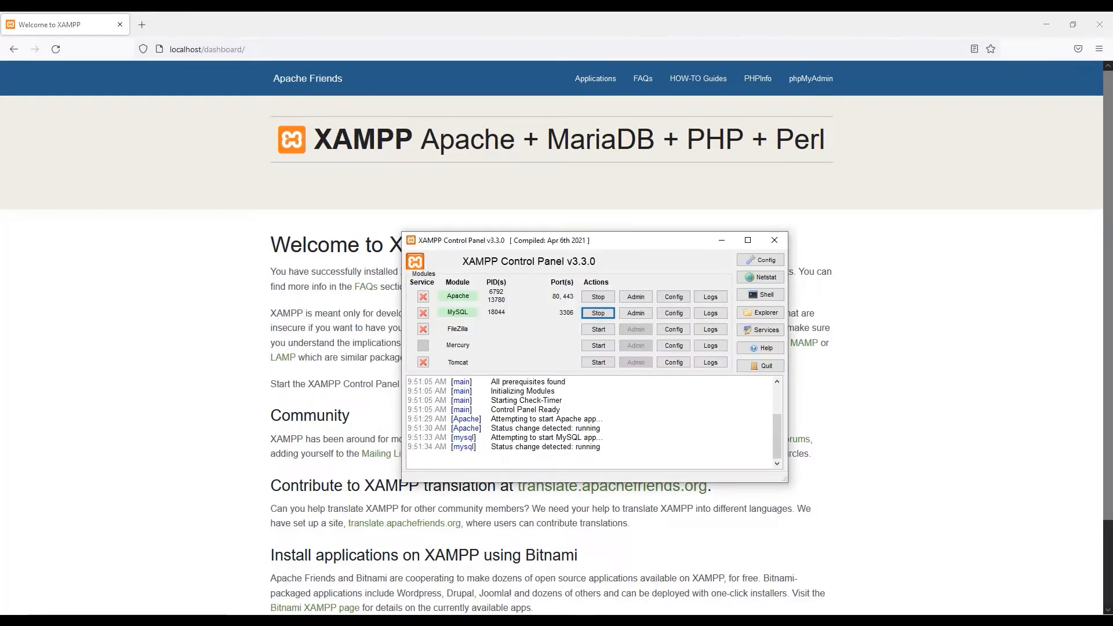
Stop Apache and reload localhost in Firefox to see 'Unable to connect'.
{"action": "left_click", "coordinate": [597, 299]}
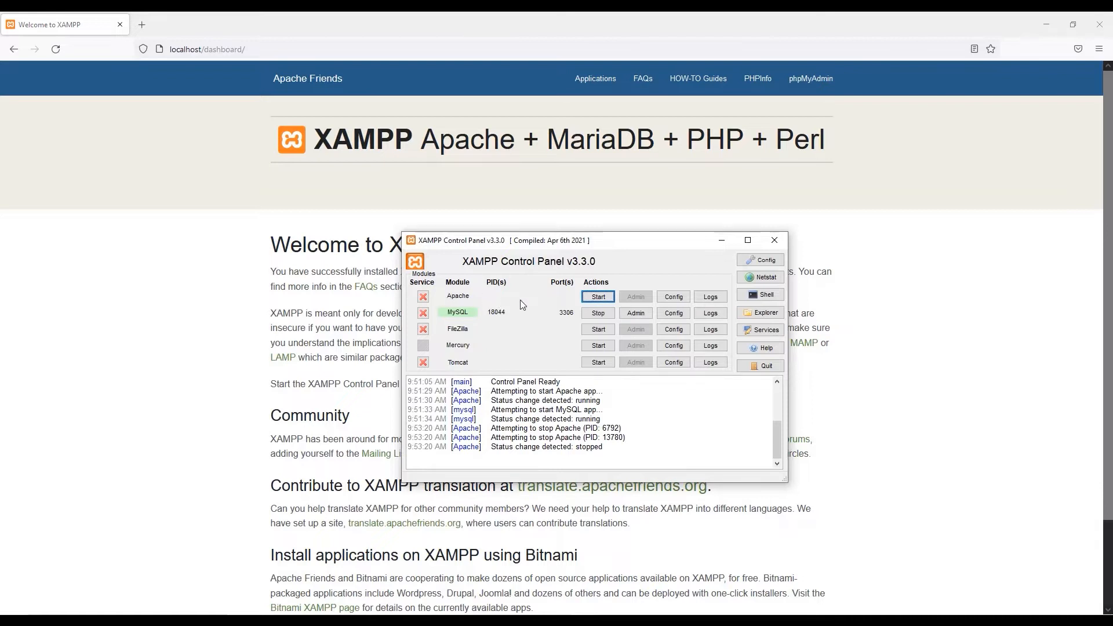
{"action": "left_click", "coordinate": [51, 71]}
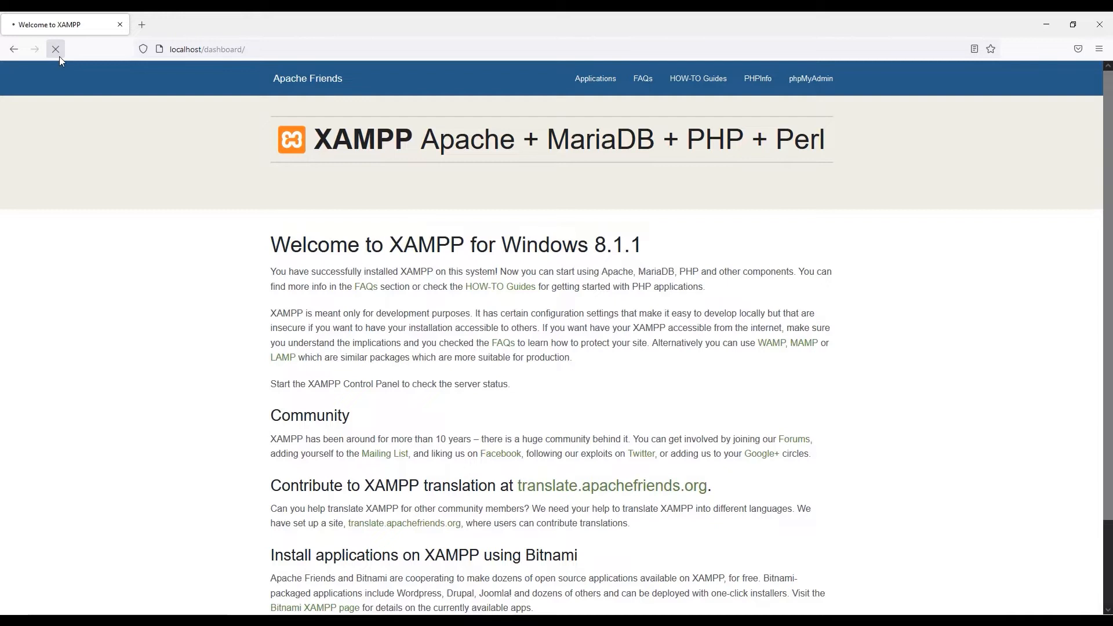
{"action": "left_click", "coordinate": [59, 57]}
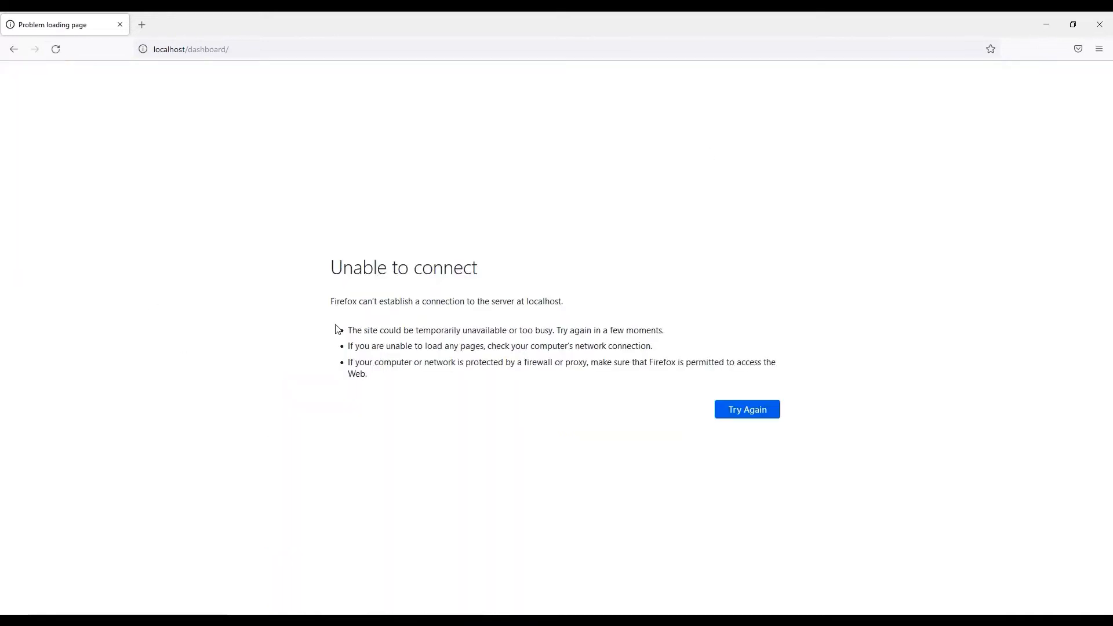
{"action": "key", "text": "alt+Tab"}
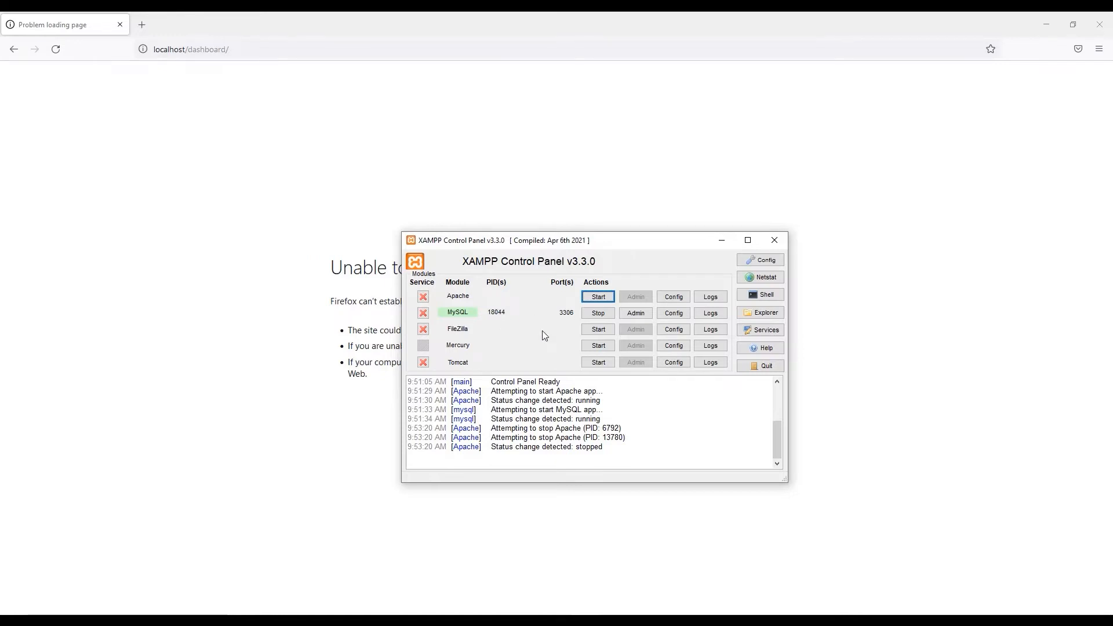
Start Apache again and reload localhost/dashboard to see the Welcome to XAMPP page return.
{"action": "left_click", "coordinate": [595, 298]}
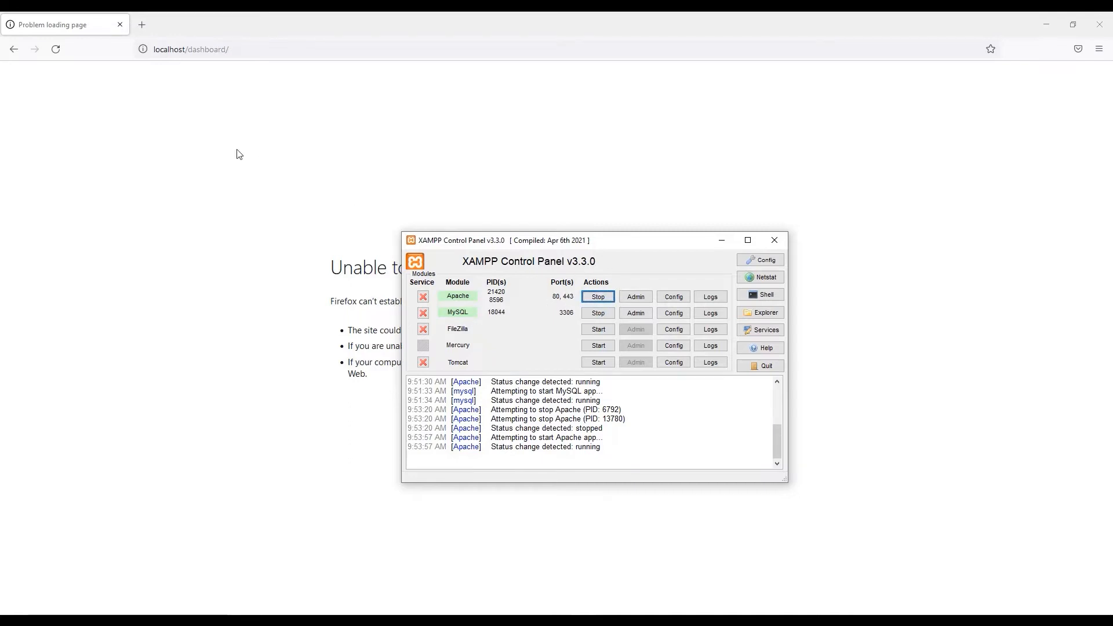
{"action": "left_click", "coordinate": [56, 50]}
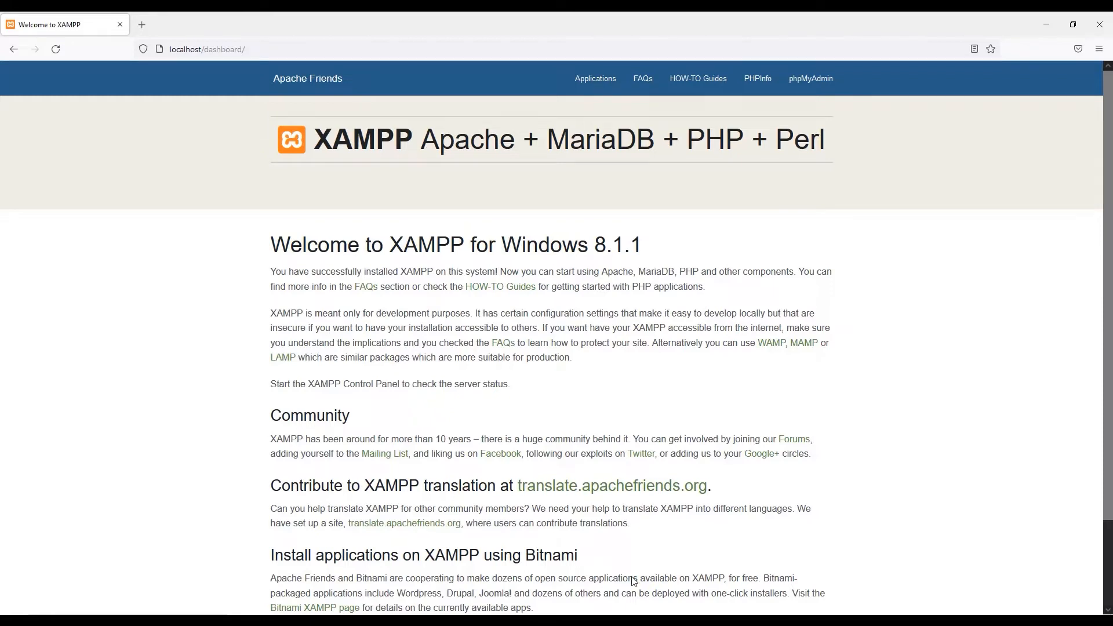
{"action": "key", "text": "alt+Tab"}
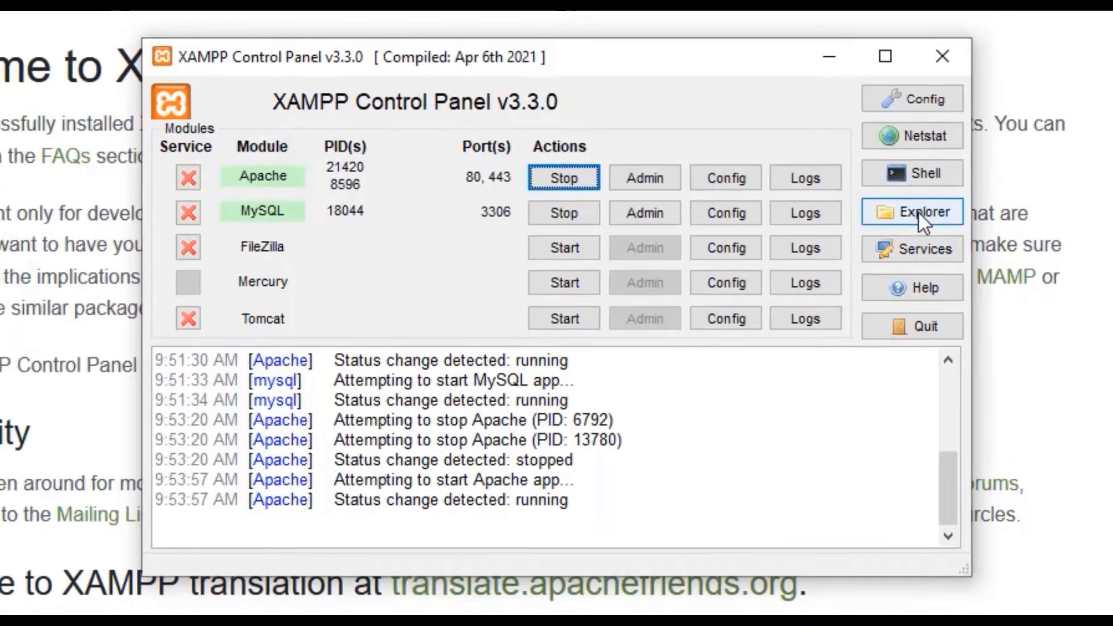
Browse to C:\xampp\htdocs\dashboard and compare it with the localhost/dashboard page in Firefox.
{"action": "left_click", "coordinate": [928, 204]}
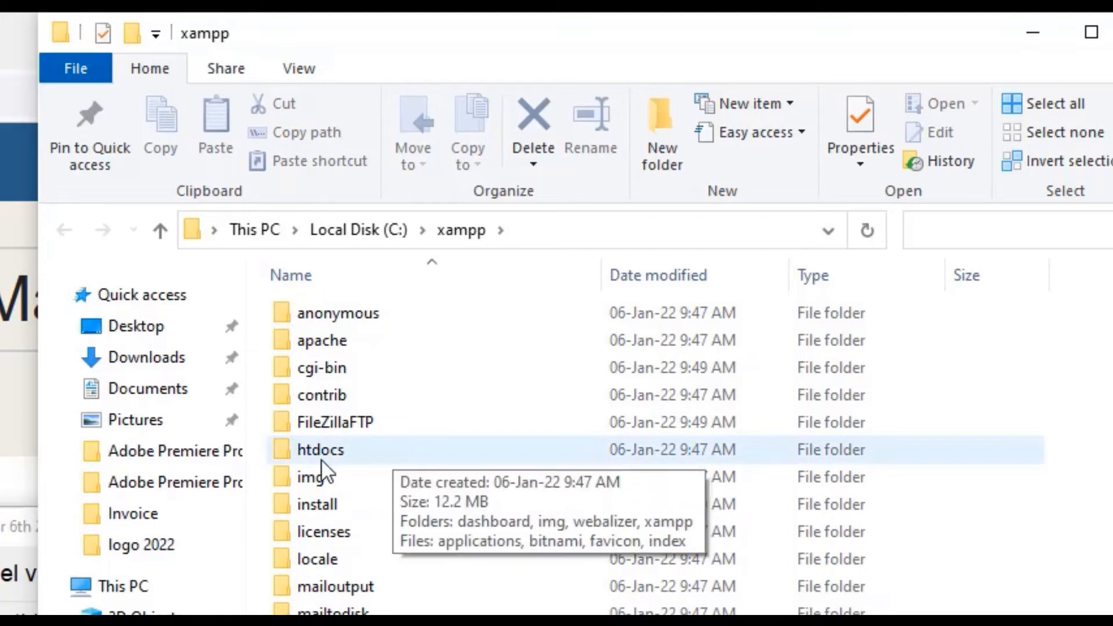
{"action": "double_click", "coordinate": [353, 454]}
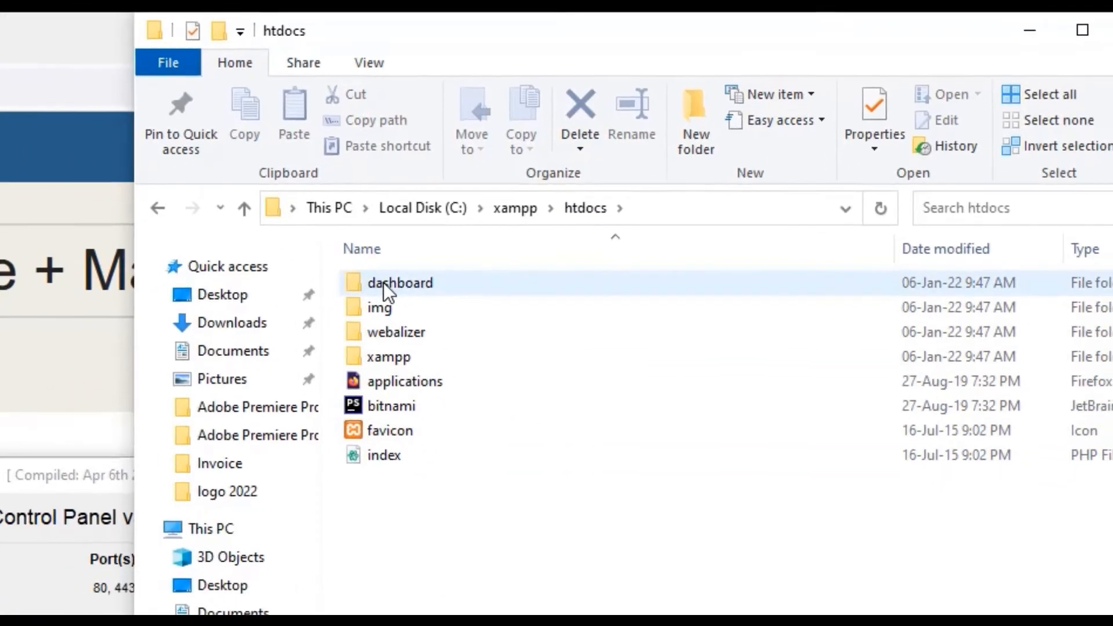
{"action": "double_click", "coordinate": [313, 314]}
{"action": "left_click", "coordinate": [68, 72]}
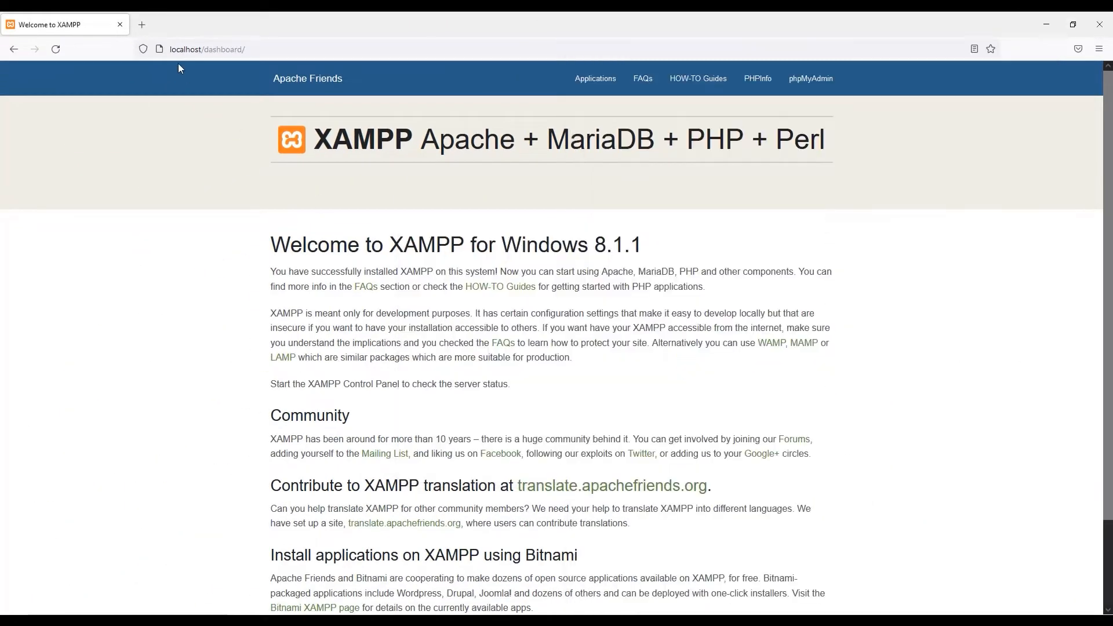
{"action": "left_click", "coordinate": [250, 51]}
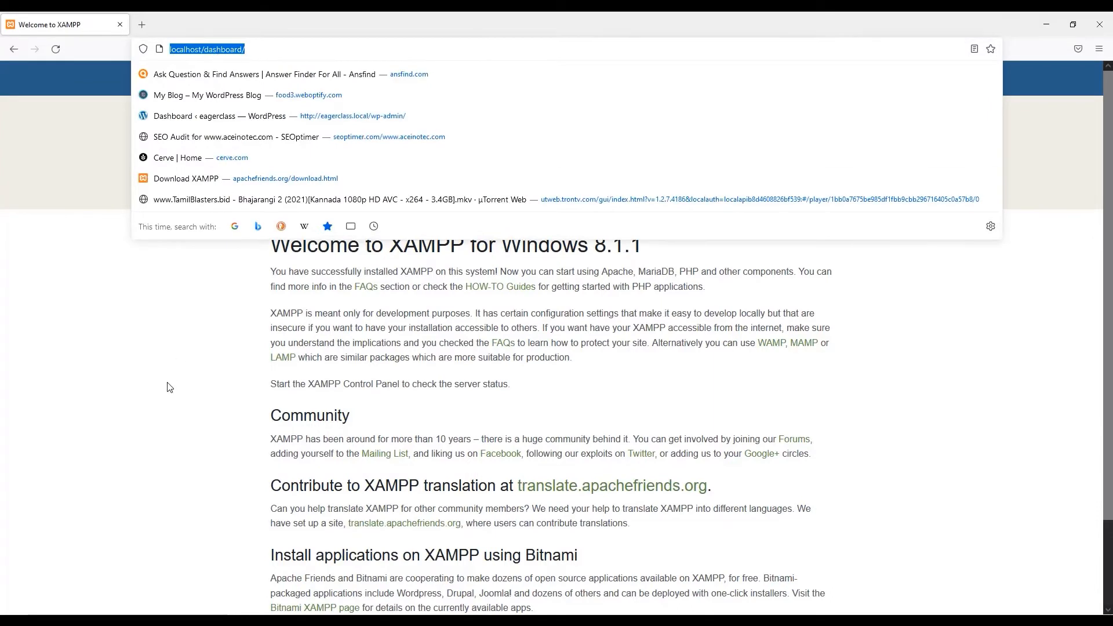
{"action": "left_click", "coordinate": [76, 405]}
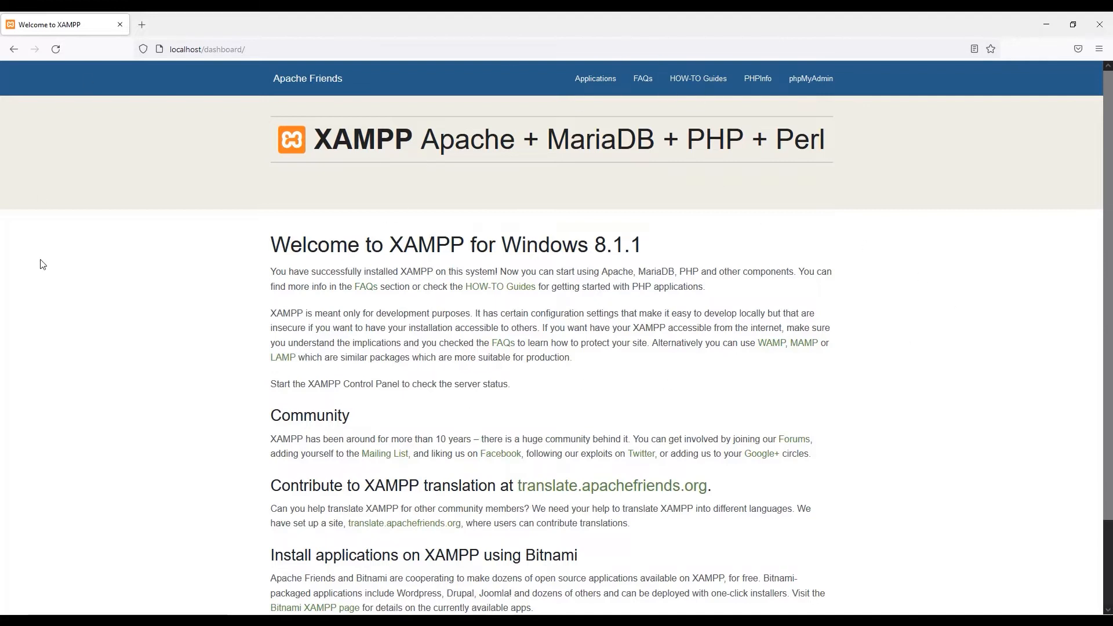
Delete all eight items in htdocs and reload localhost/dashboard to confirm 404 Not Found.
{"action": "key", "text": "alt+Tab"}
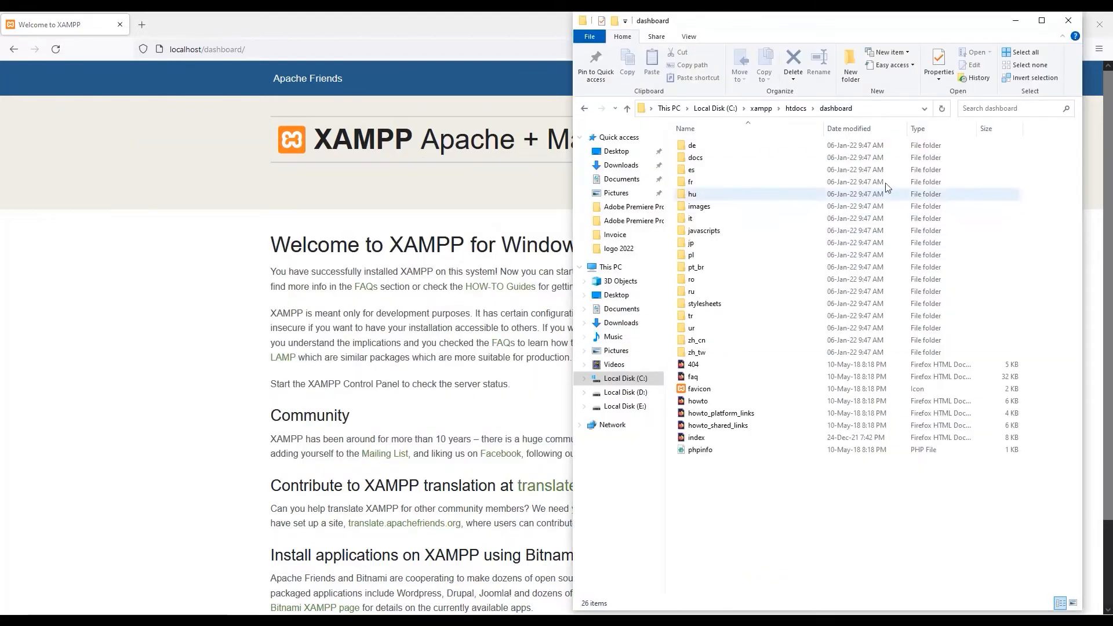
{"action": "left_click", "coordinate": [585, 109]}
{"action": "left_click", "coordinate": [866, 357]}
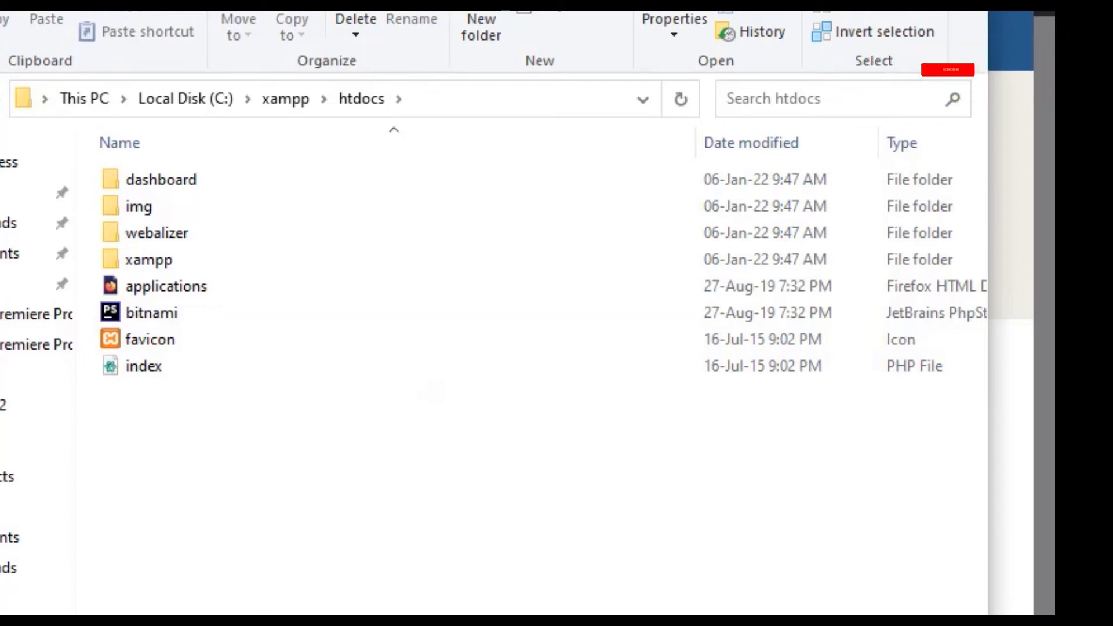
{"action": "left_click_drag", "start_coordinate": [236, 477], "coordinate": [131, 179]}
{"action": "key", "text": "Delete"}
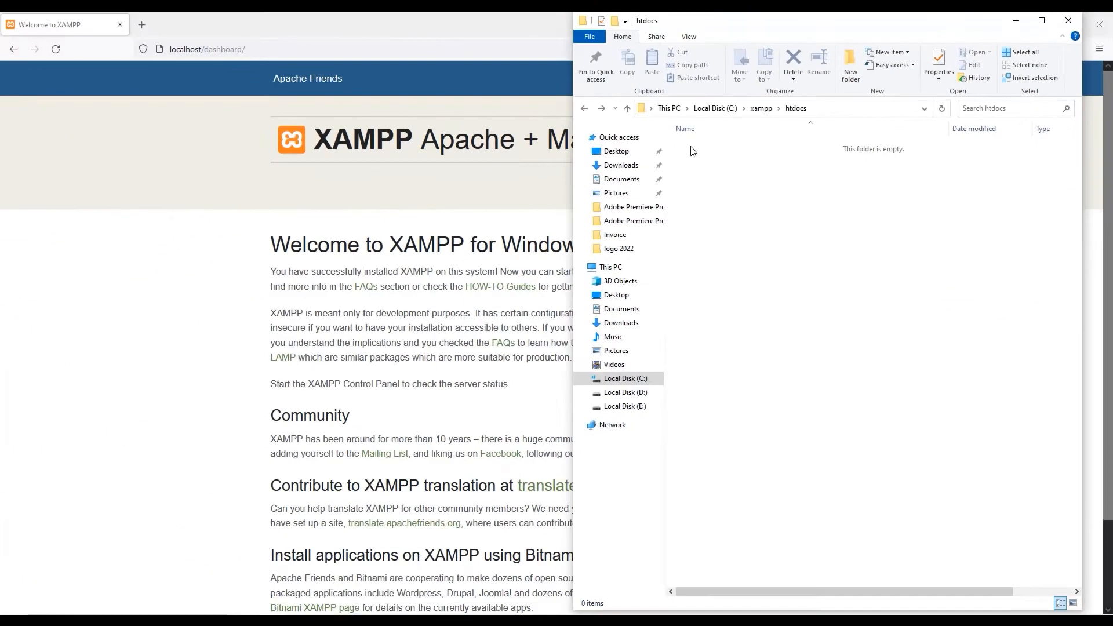
{"action": "left_click", "coordinate": [460, 292]}
{"action": "left_click", "coordinate": [57, 49]}
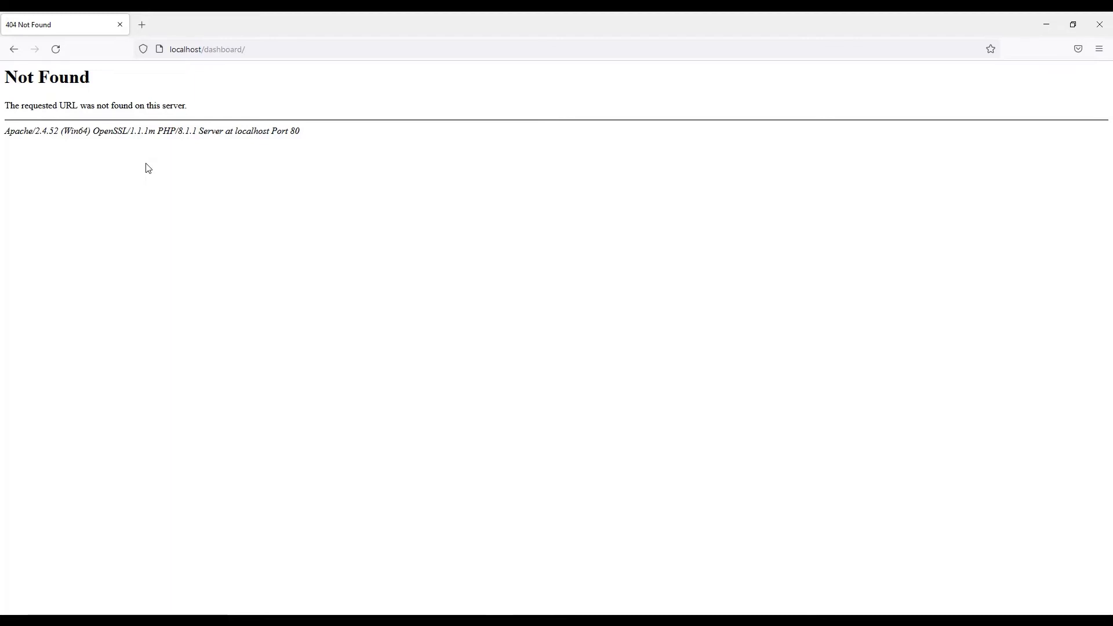
Search 'wordpress download' in a new tab and open the Download | WordPress.org page.
{"action": "left_click", "coordinate": [142, 25]}
{"action": "left_click", "coordinate": [426, 248]}
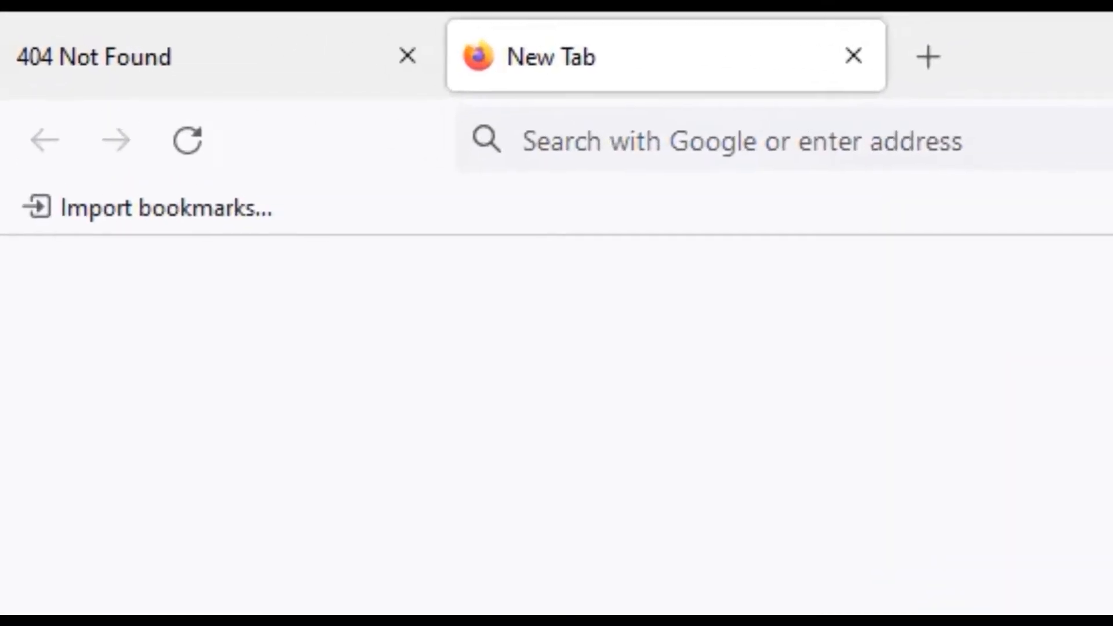
{"action": "type", "text": "wordpress download"}
{"action": "key", "text": "Return"}
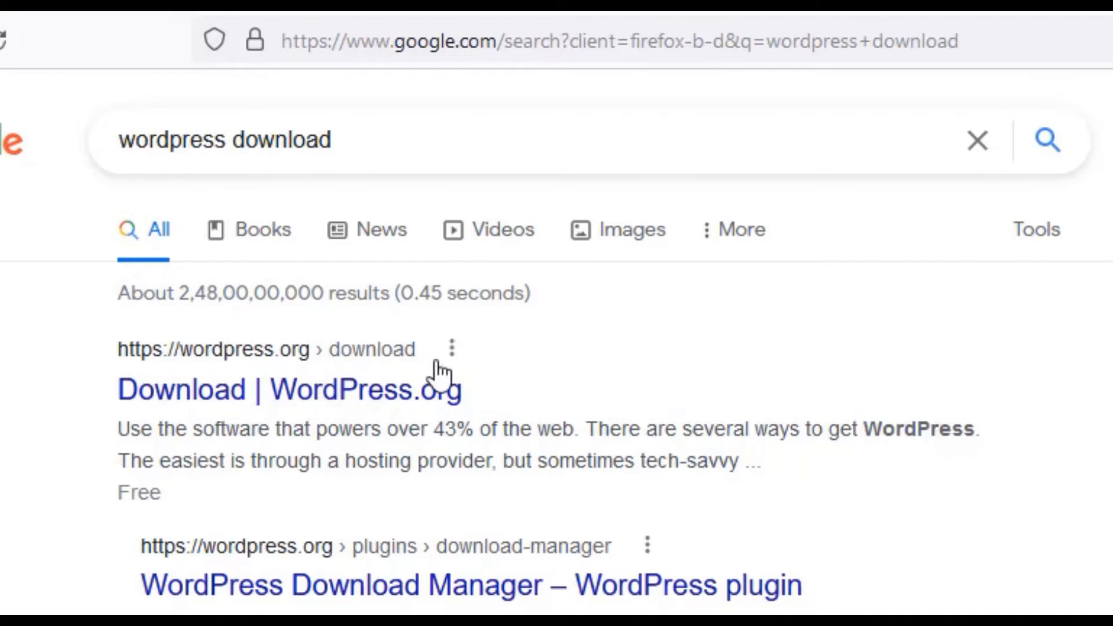
{"action": "left_click", "coordinate": [197, 398]}
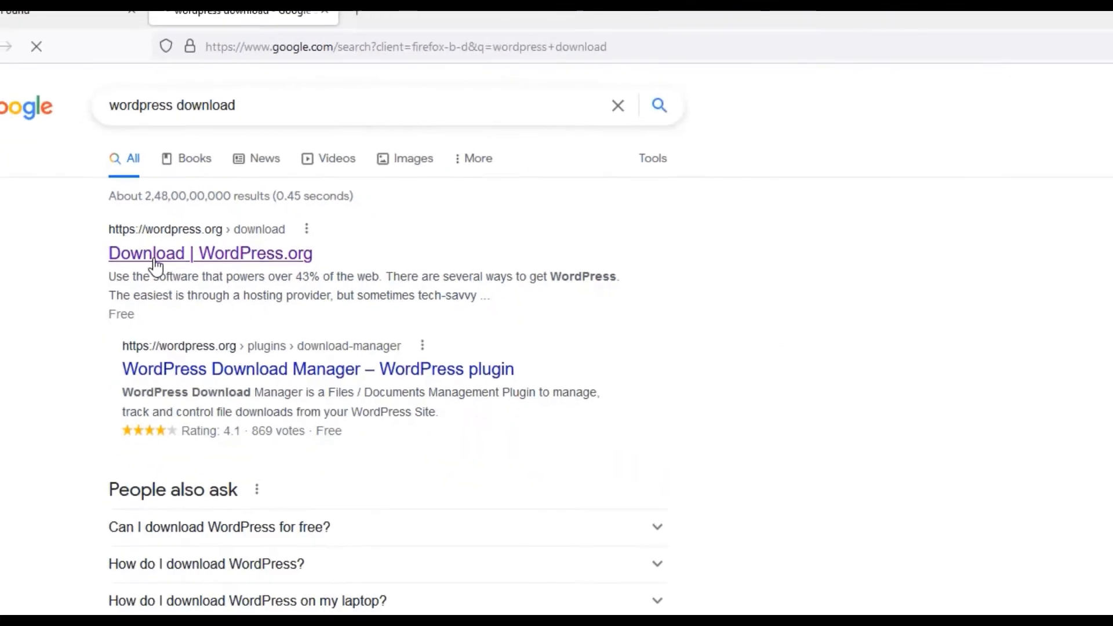
Download WordPress 5.8.2 and save wordpress-5.8.2.zip.
{"action": "scroll", "coordinate": [530, 511], "scroll_direction": "down", "scroll_amount": 10}
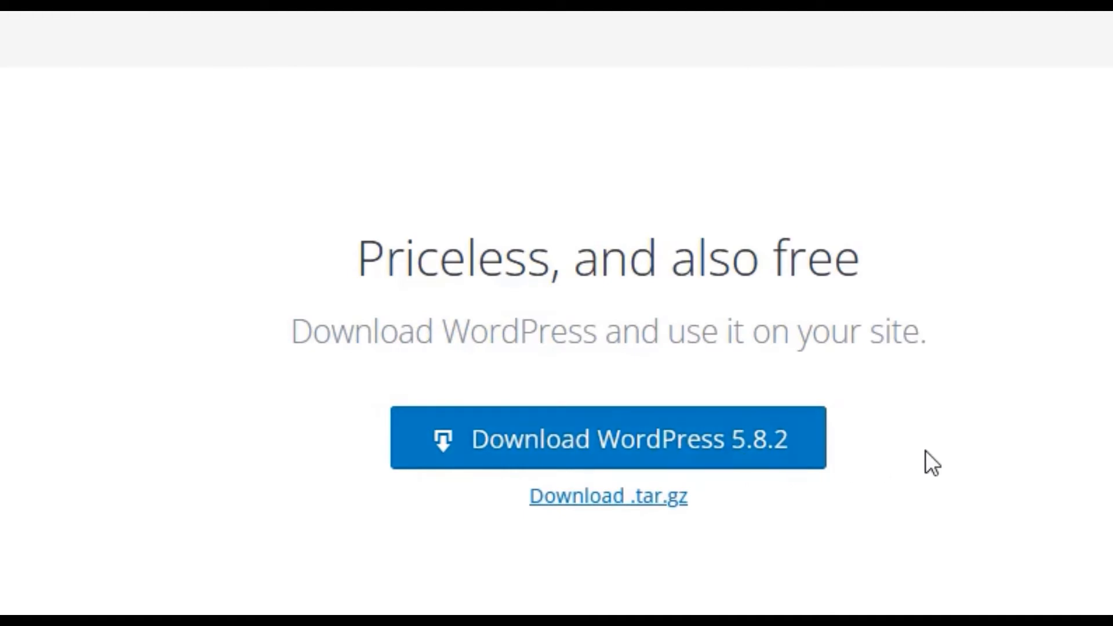
{"action": "left_click", "coordinate": [642, 422]}
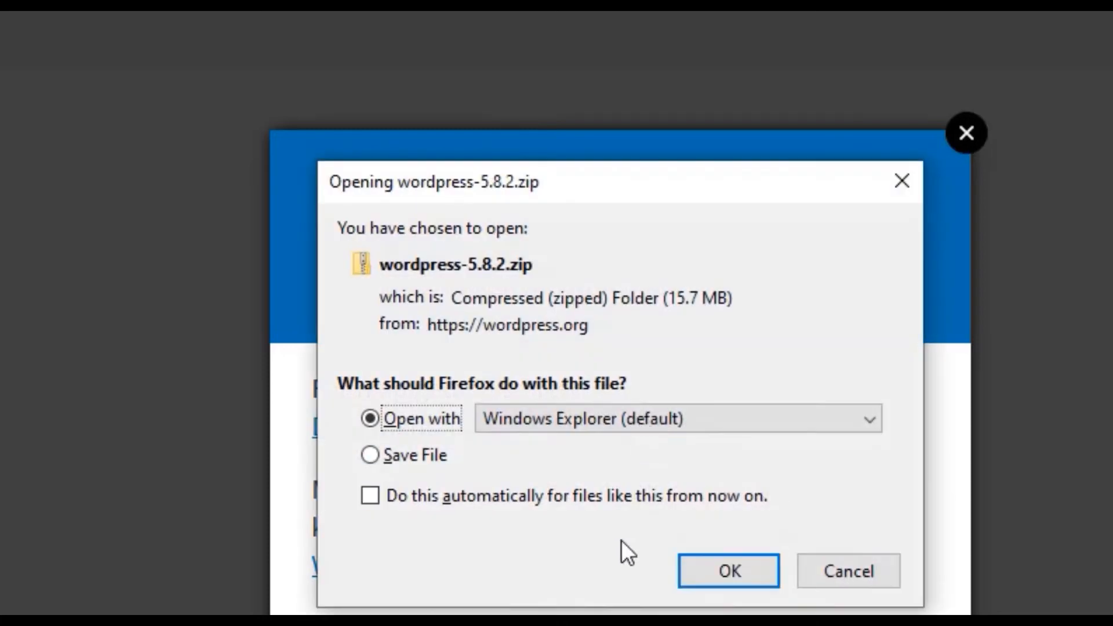
{"action": "left_click", "coordinate": [464, 453]}
{"action": "left_click", "coordinate": [642, 448]}
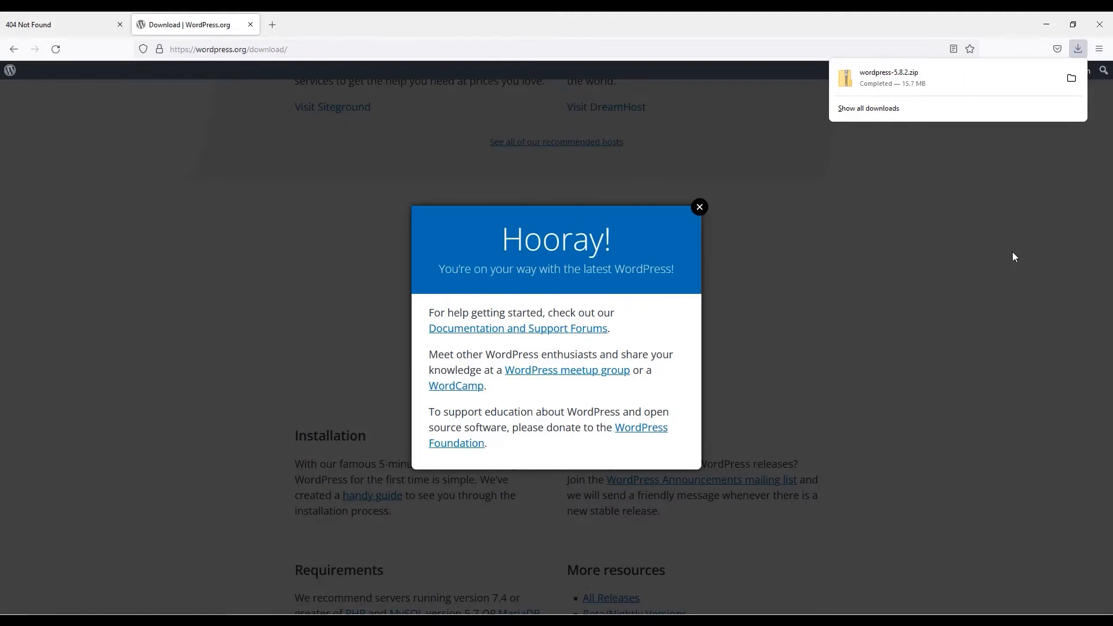
Extract the downloaded wordpress-5.8.2.zip on the desktop.
{"action": "left_click", "coordinate": [1071, 78]}
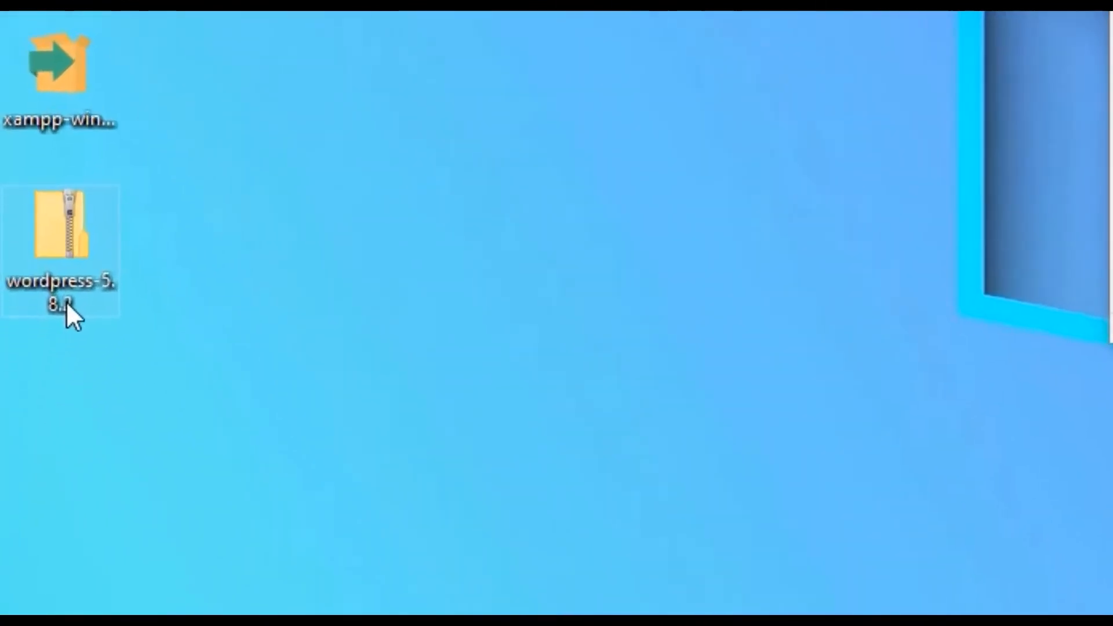
{"action": "left_click", "coordinate": [26, 457]}
{"action": "right_click", "coordinate": [74, 256]}
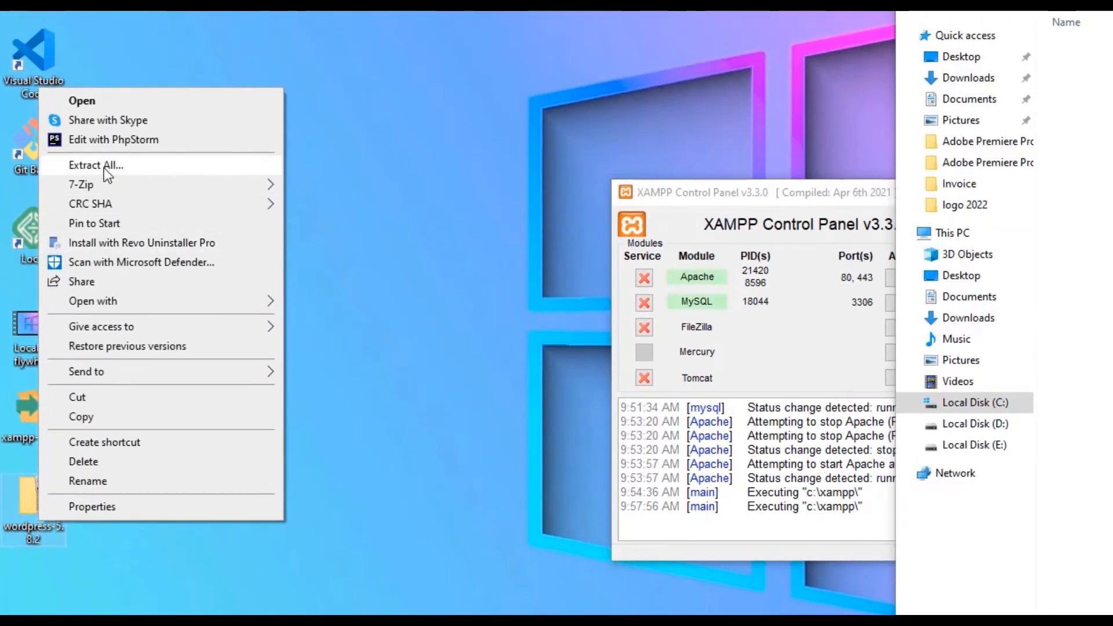
{"action": "left_click", "coordinate": [103, 167]}
{"action": "left_click", "coordinate": [1007, 483]}
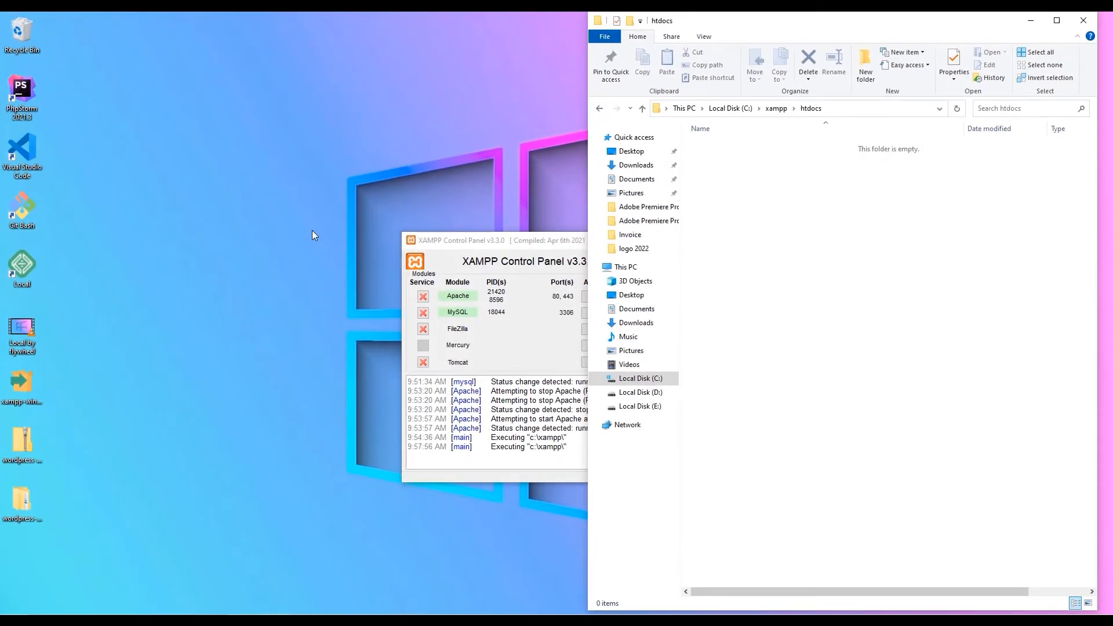
Copy all files and folders inside wordpress-5.8.2\wordpress.
{"action": "double_click", "coordinate": [19, 520]}
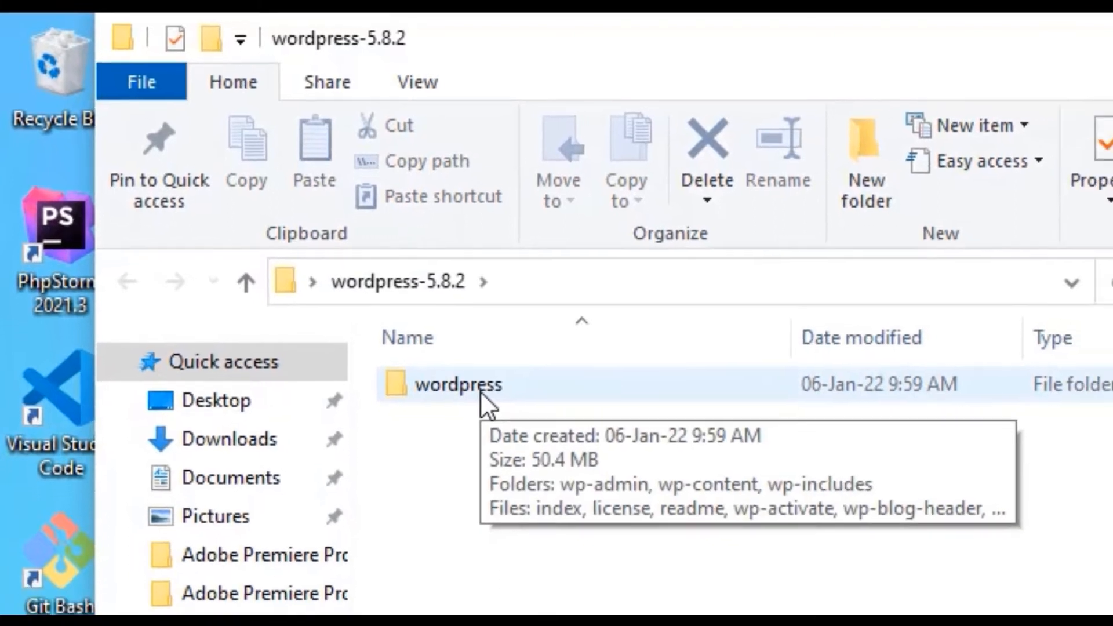
{"action": "double_click", "coordinate": [504, 411]}
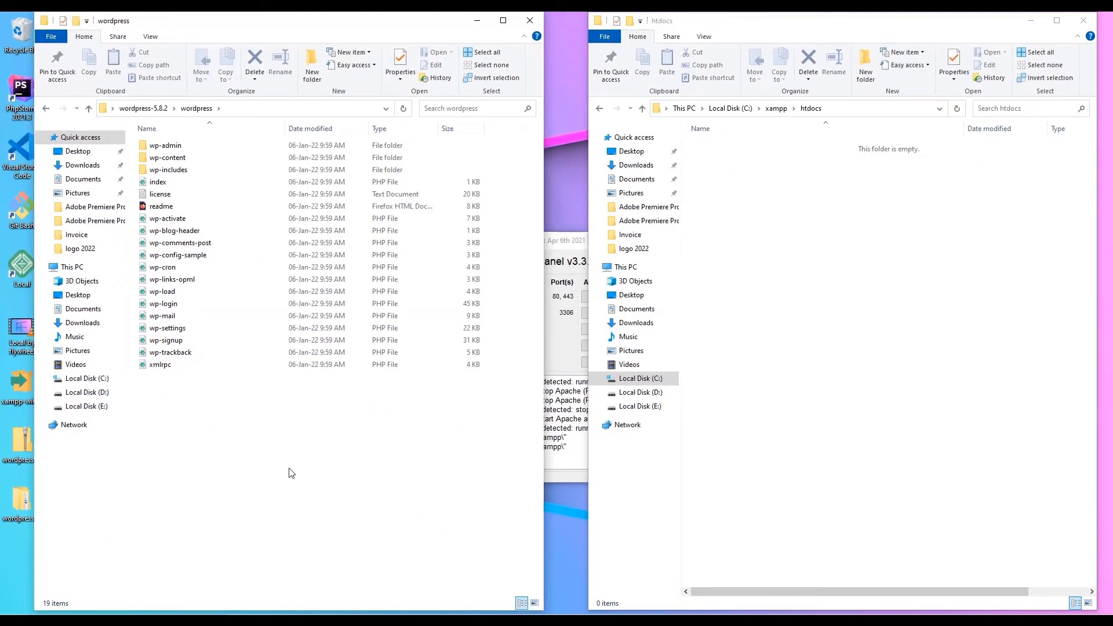
{"action": "left_click_drag", "start_coordinate": [289, 468], "coordinate": [193, 138]}
{"action": "key", "text": "ctrl+c"}
{"action": "left_click", "coordinate": [834, 222]}
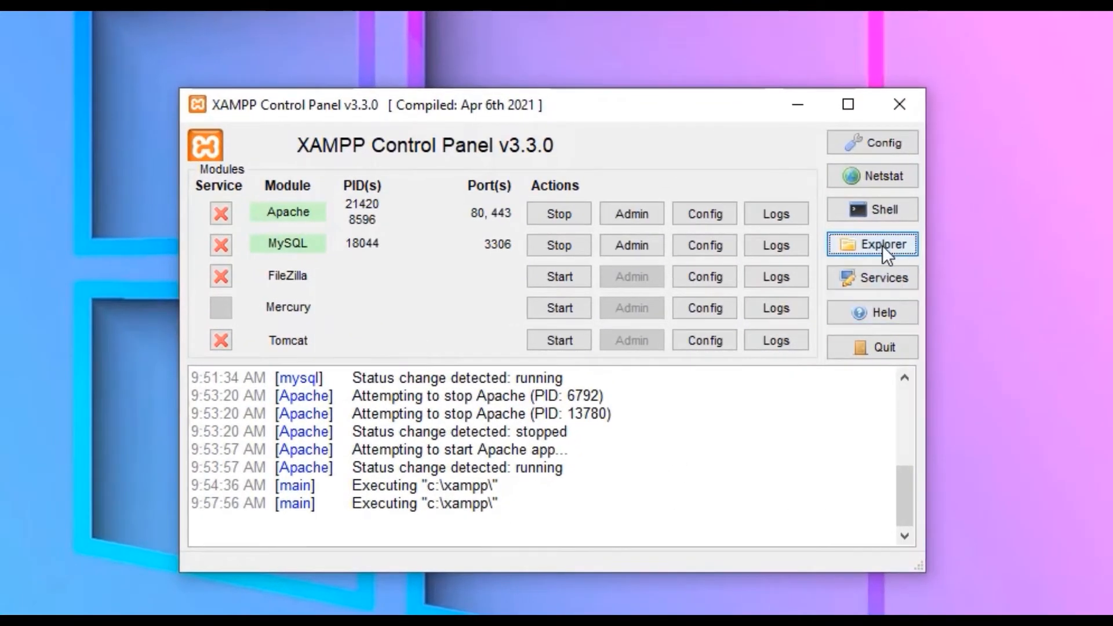
Paste the copied WordPress files into C:\xampp\htdocs, then switch to Firefox.
{"action": "left_click", "coordinate": [883, 245]}
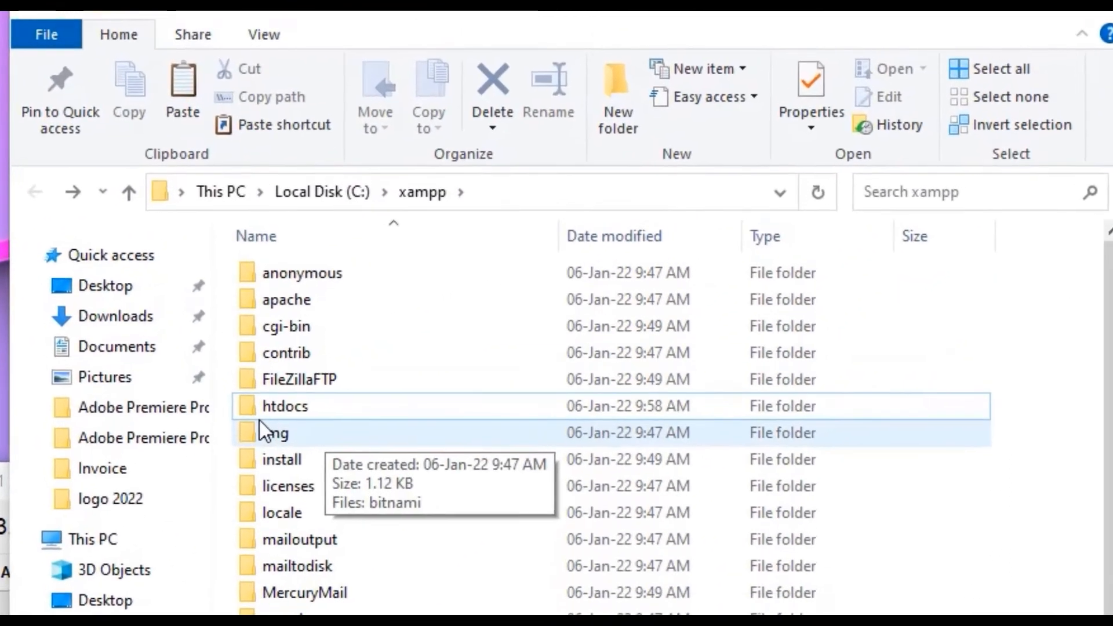
{"action": "left_click", "coordinate": [606, 252]}
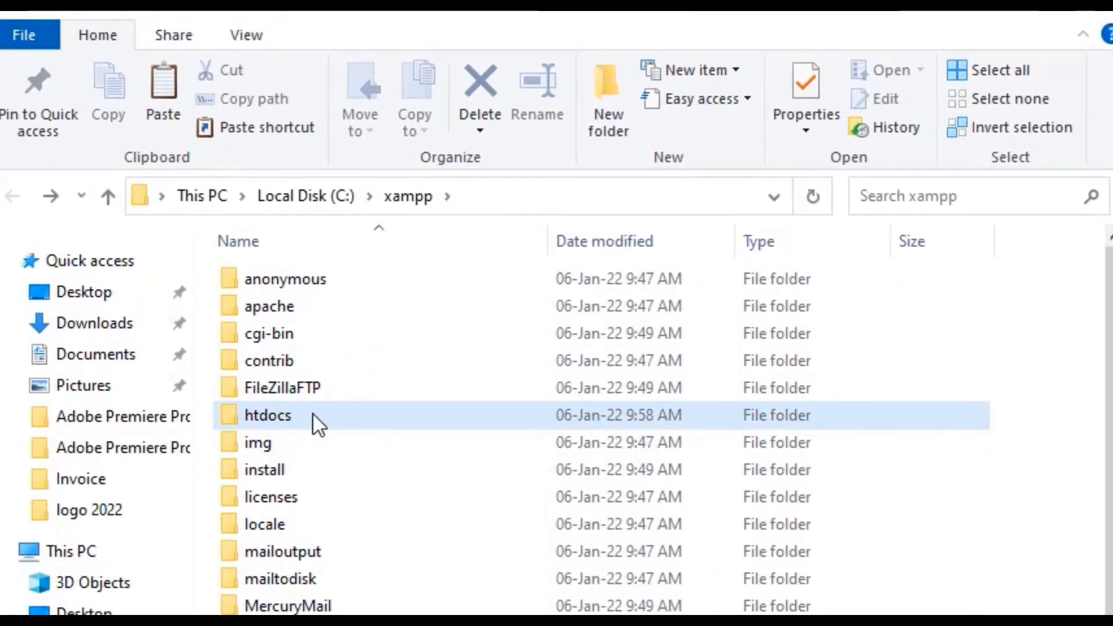
{"action": "double_click", "coordinate": [317, 425]}
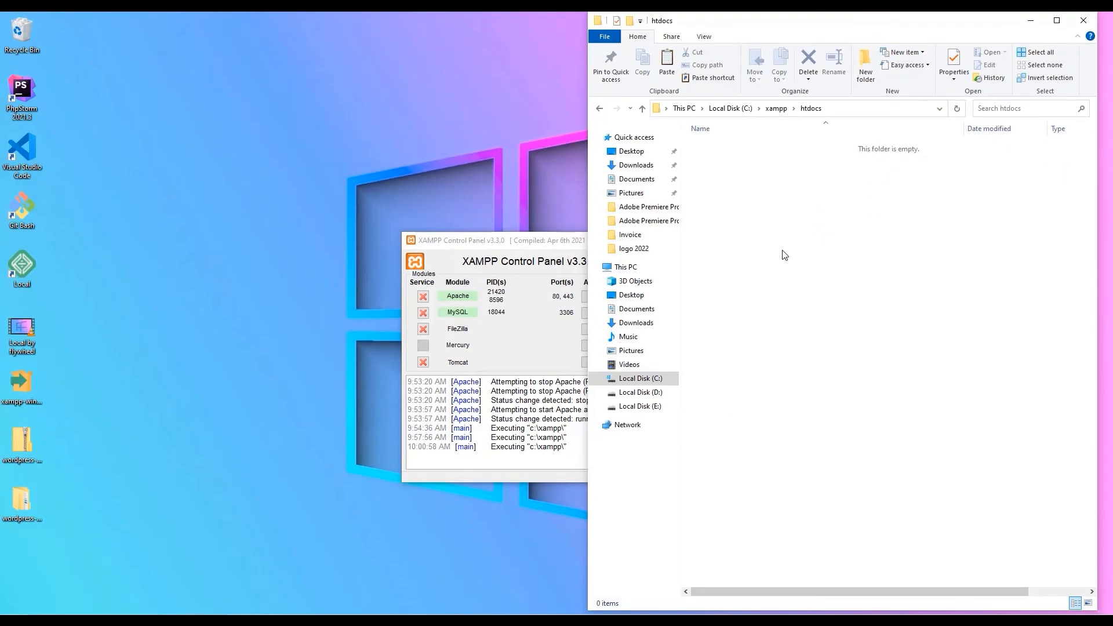
{"action": "key", "text": "ctrl+v"}
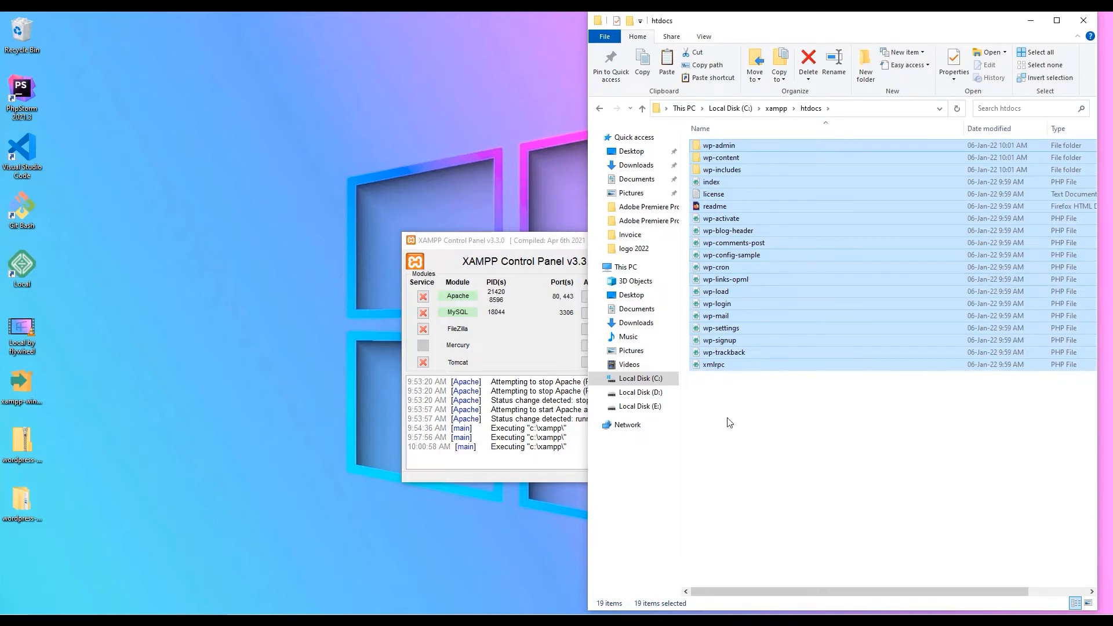
{"action": "left_click", "coordinate": [521, 613]}
Load the WordPress installer at localhost in English (United States) and review the required database details.
{"action": "left_click", "coordinate": [257, 44]}
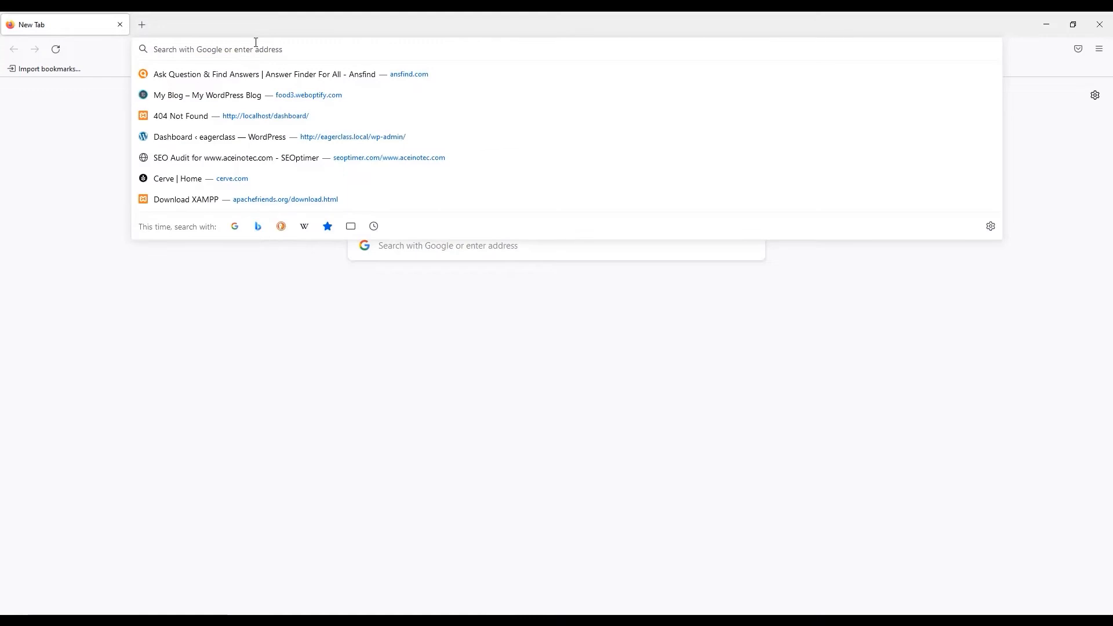
{"action": "type", "text": "ht"}
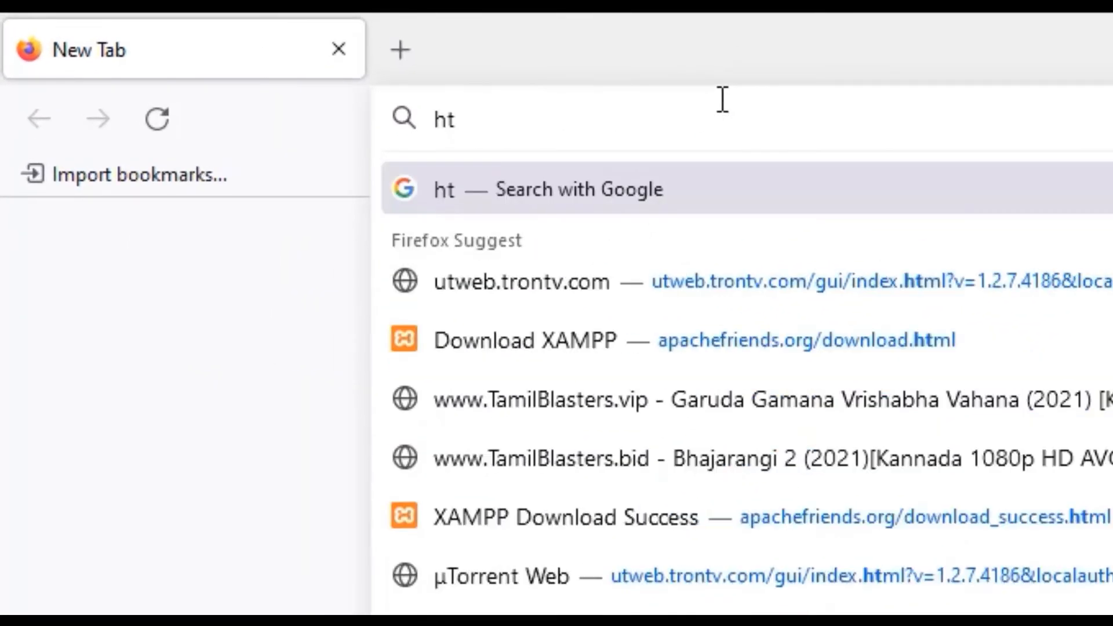
{"action": "type", "text": "tp"}
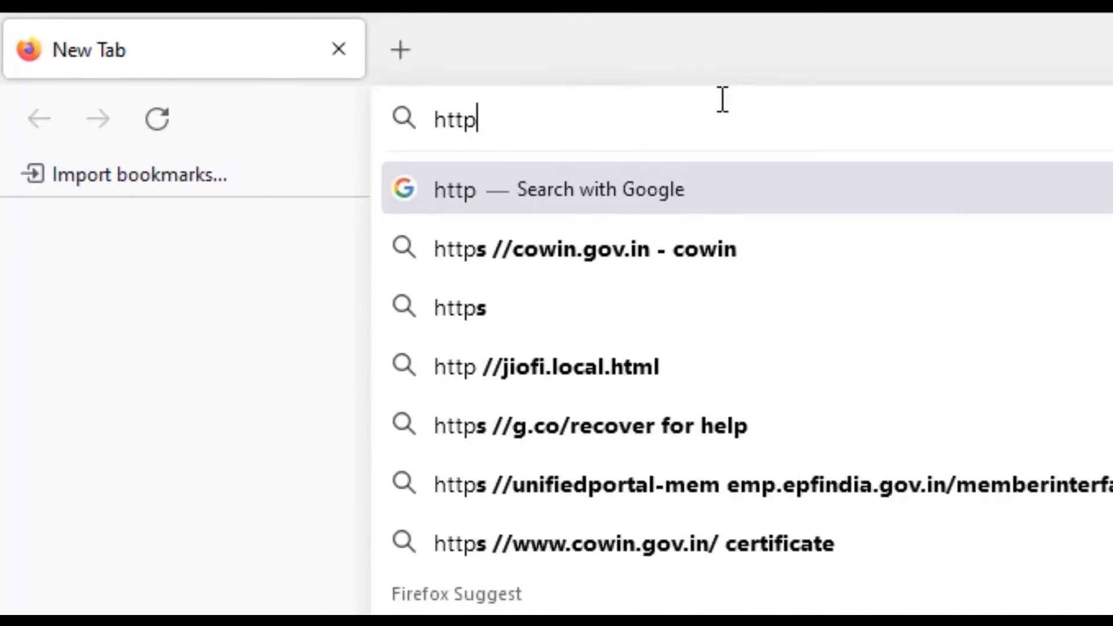
{"action": "type", "text": "://"}
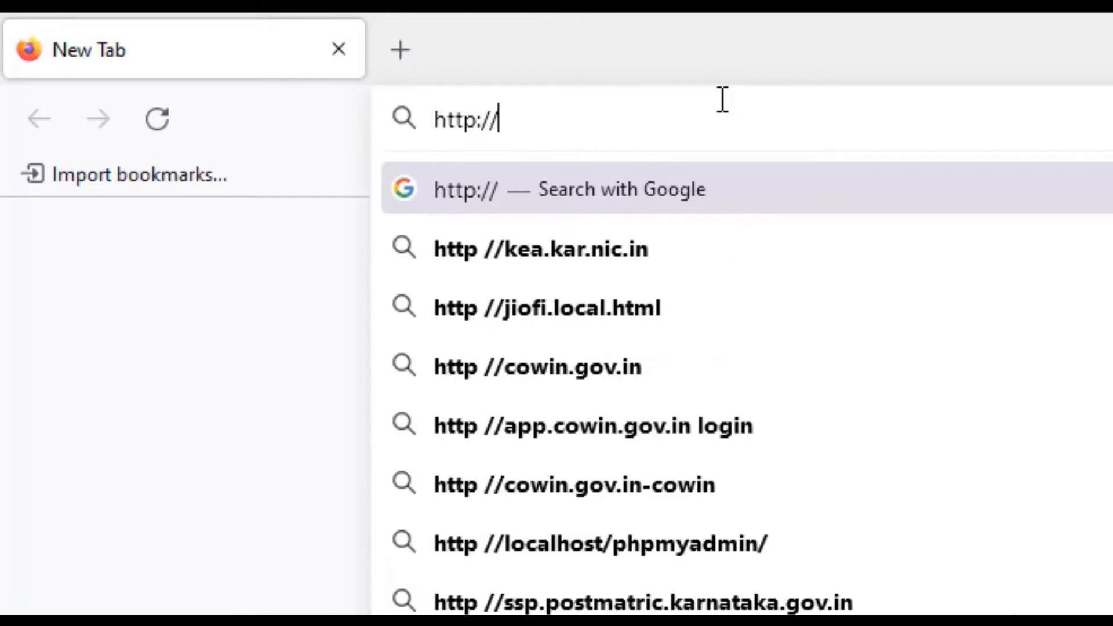
{"action": "type", "text": "lo"}
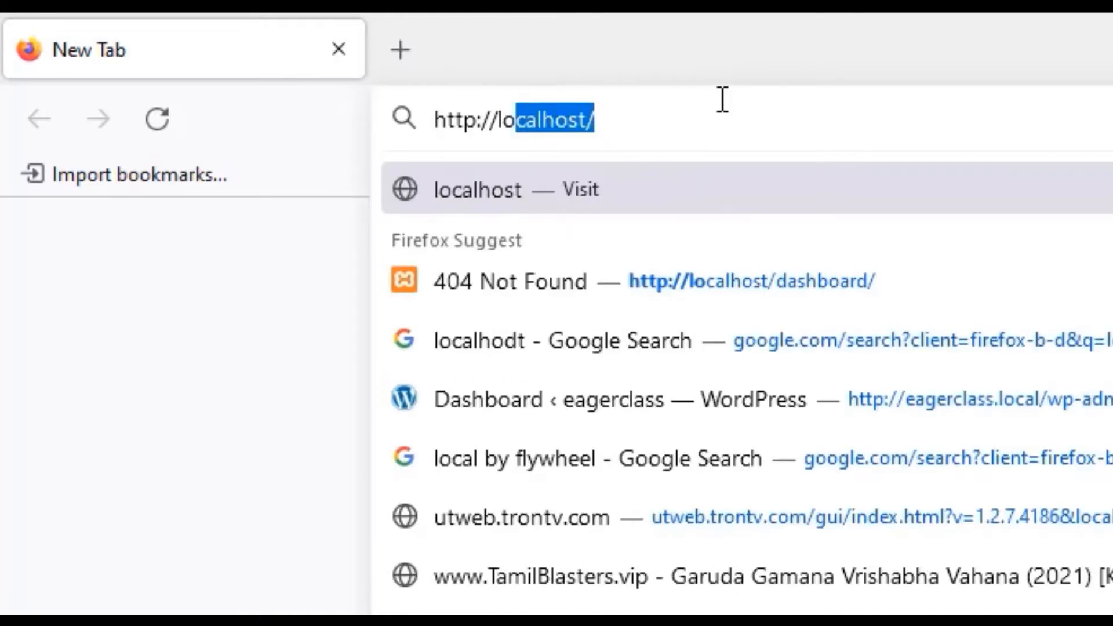
{"action": "key", "text": "Return"}
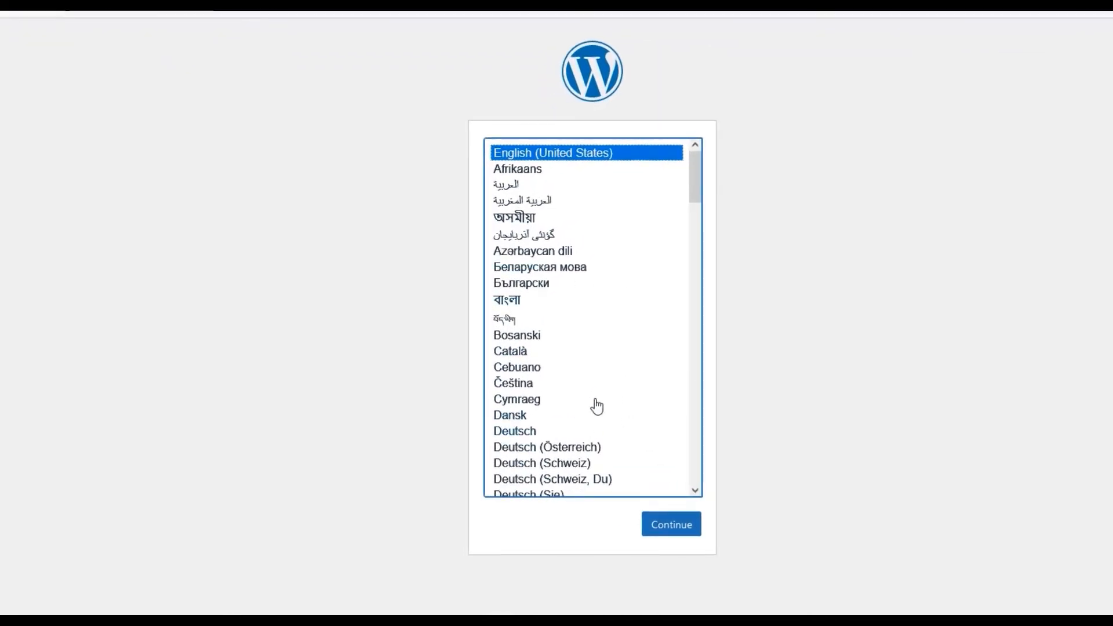
{"action": "left_click", "coordinate": [665, 528]}
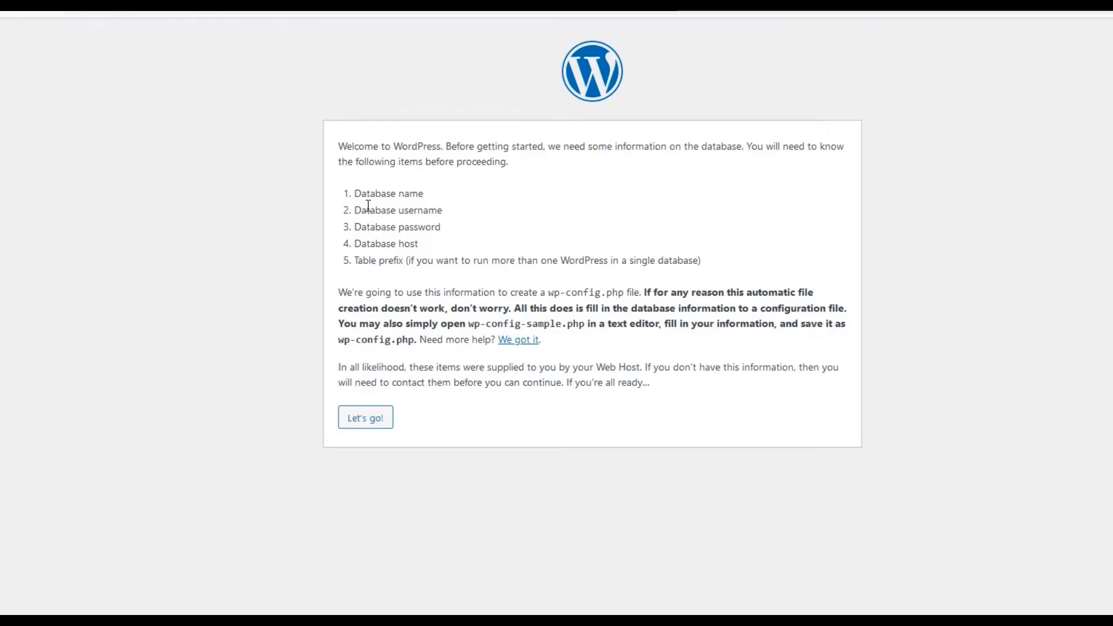
{"action": "left_click_drag", "start_coordinate": [358, 194], "coordinate": [443, 212]}
{"action": "left_click", "coordinate": [420, 217]}
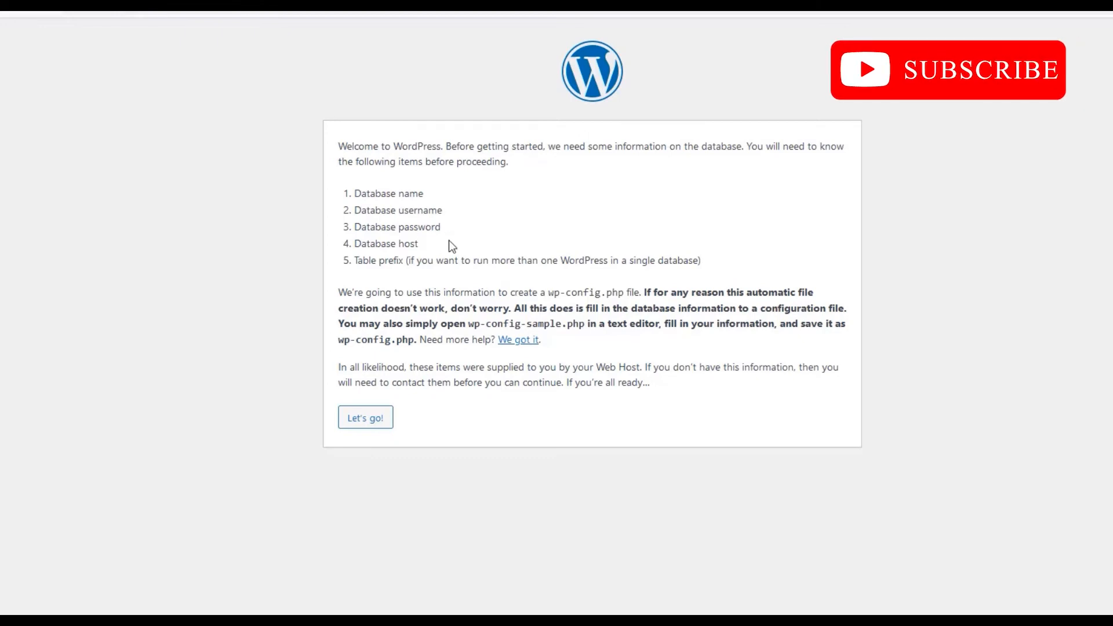
{"action": "left_click_drag", "start_coordinate": [428, 245], "coordinate": [361, 193]}
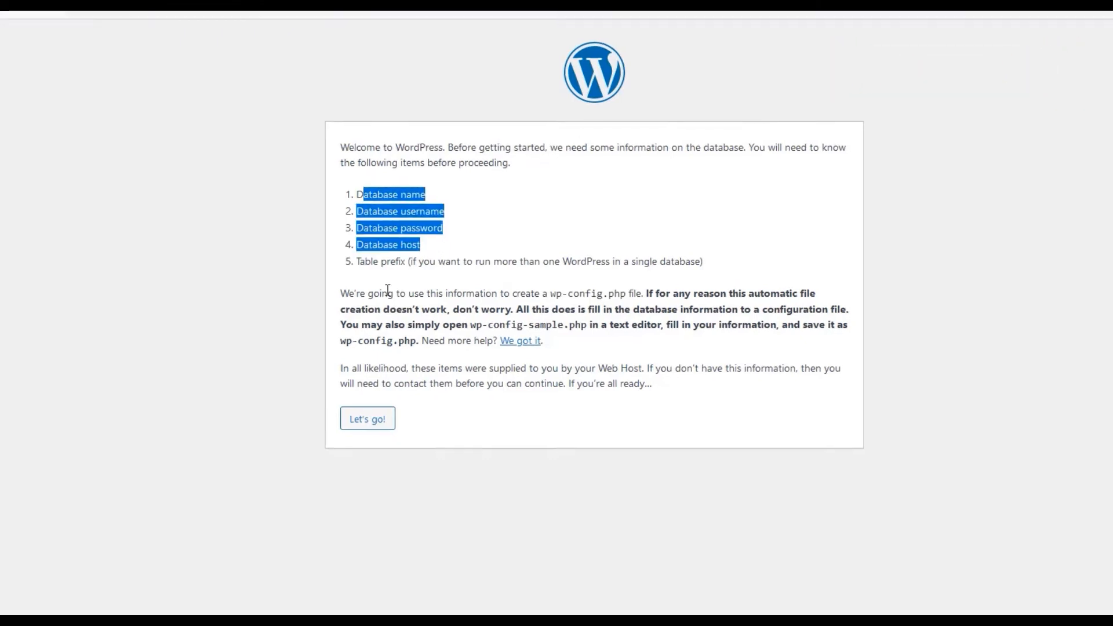
{"action": "left_click", "coordinate": [180, 28]}
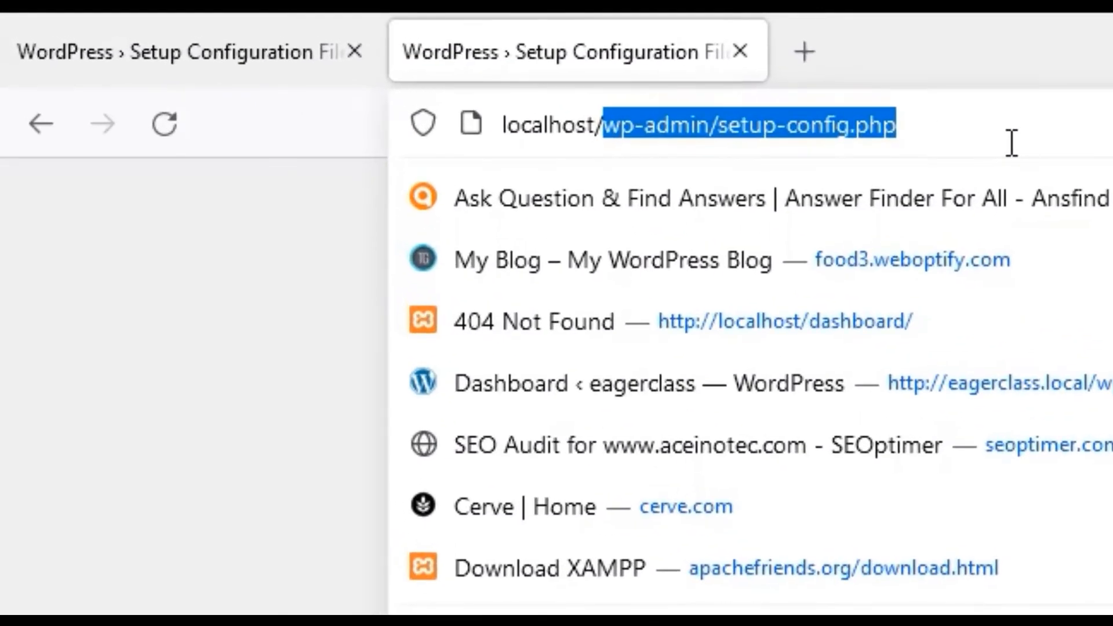
Load localhost/phpmyadmin and go to the User accounts overview via Databases.
{"action": "key", "text": "BackSpace"}
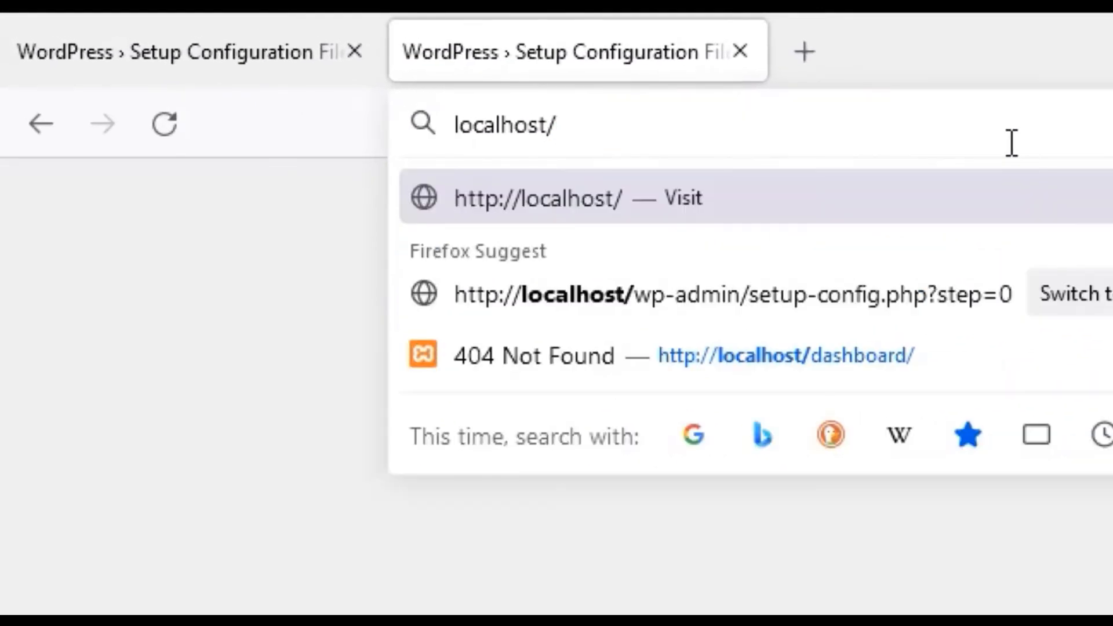
{"action": "type", "text": "phpm"}
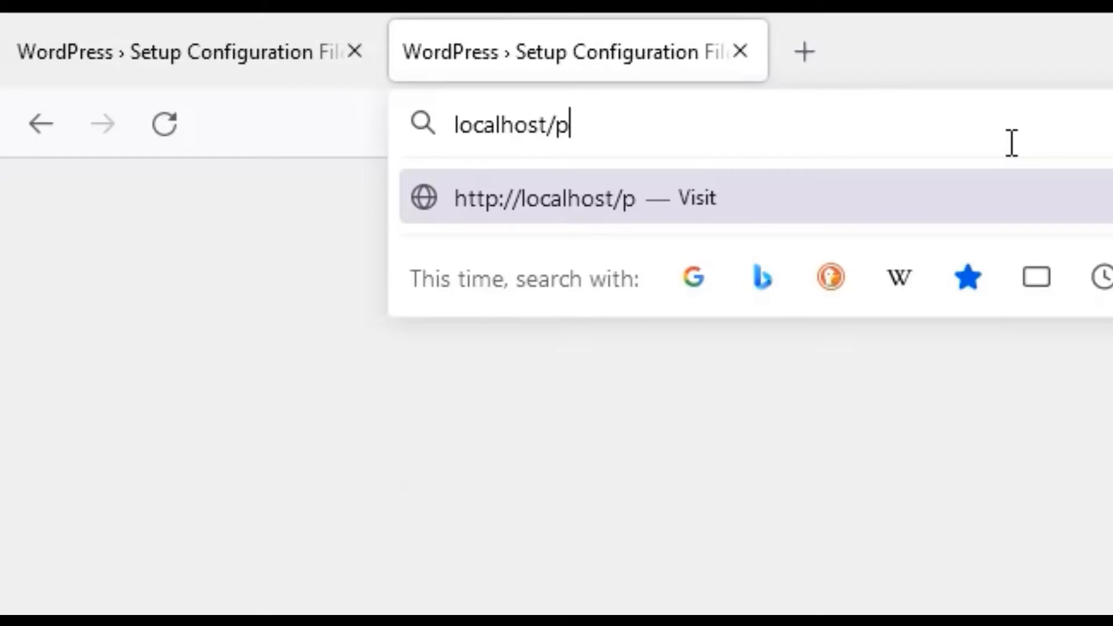
{"action": "type", "text": "yadmin"}
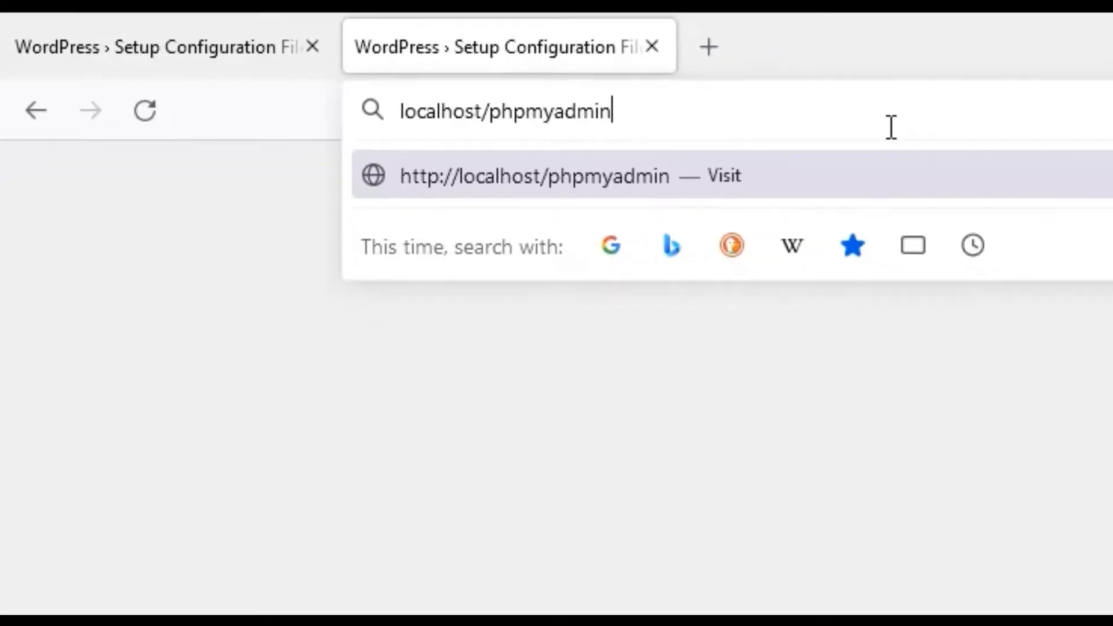
{"action": "key", "text": "Return"}
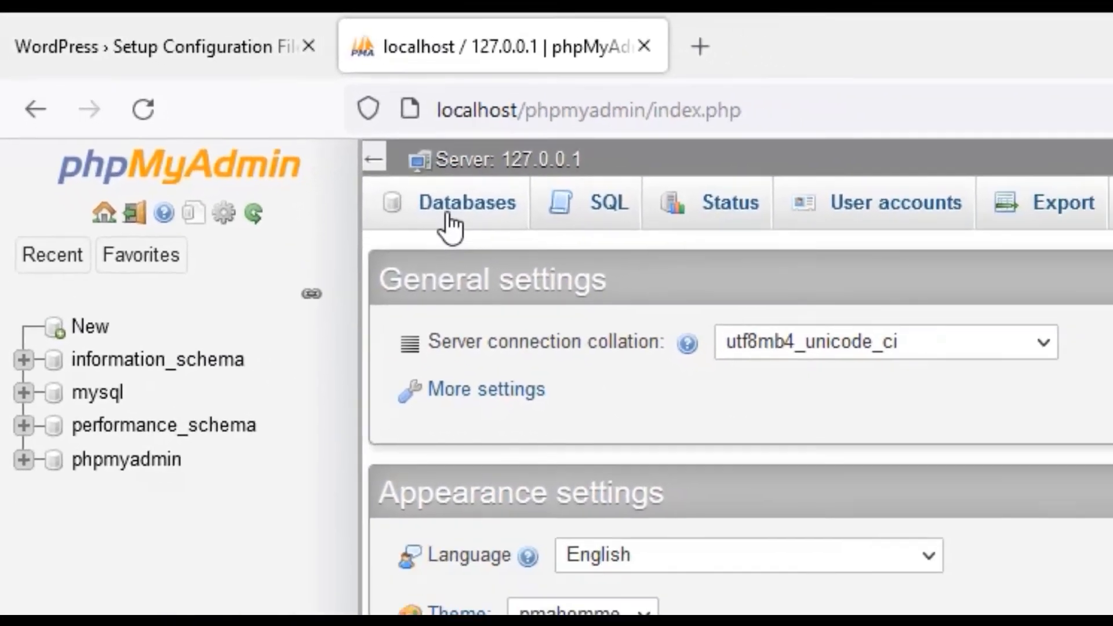
{"action": "left_click", "coordinate": [499, 249]}
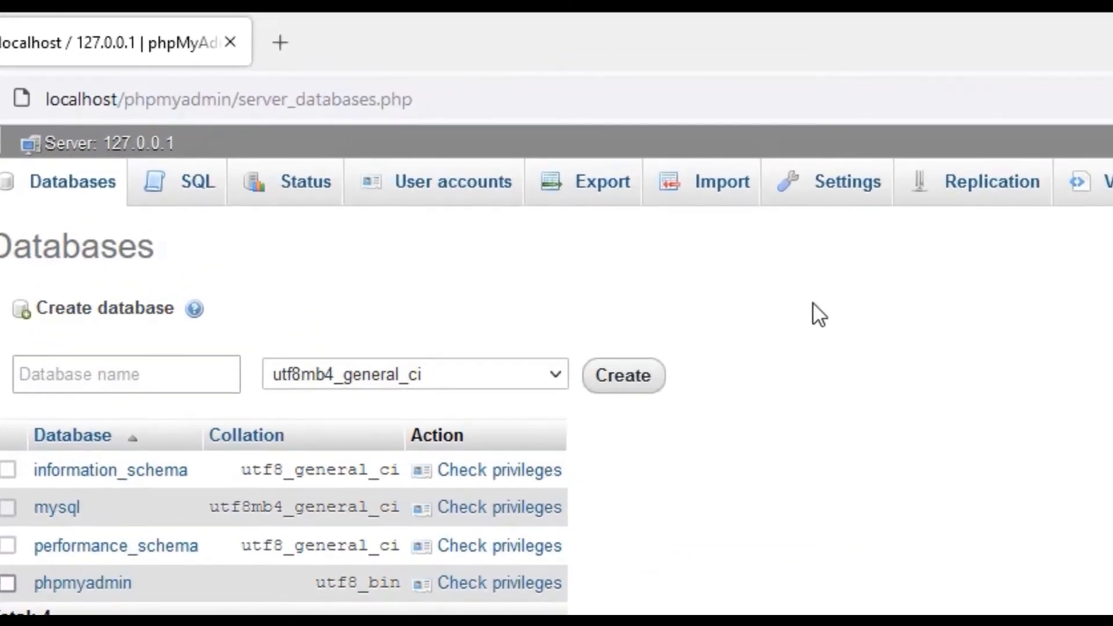
{"action": "left_click", "coordinate": [458, 187]}
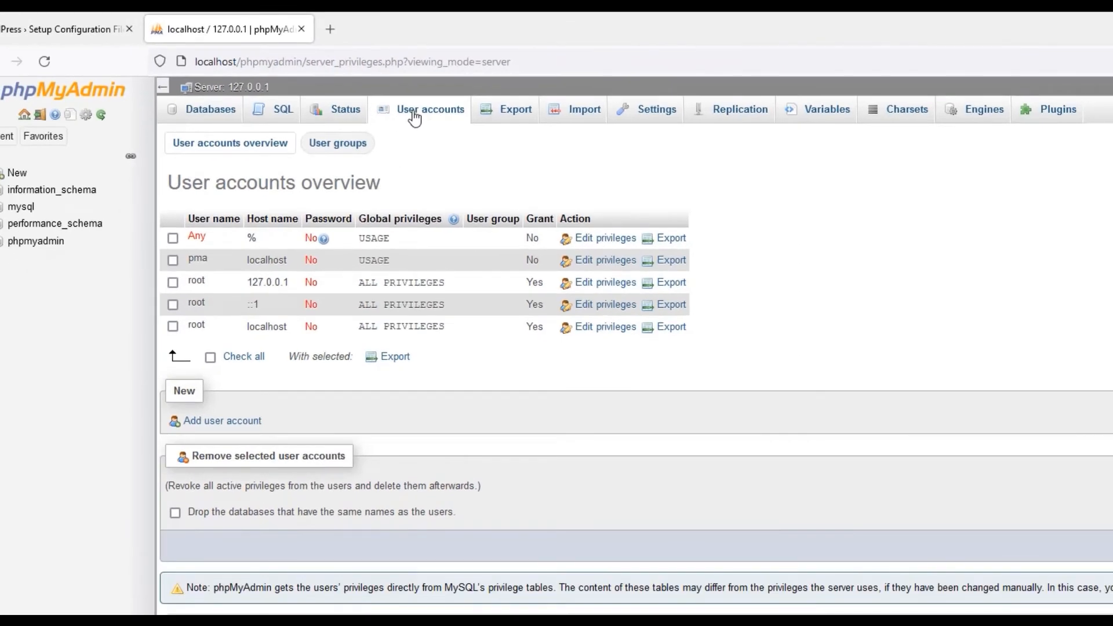
Add a new user account with host Local and enter its password twice.
{"action": "left_click", "coordinate": [210, 426]}
{"action": "left_click", "coordinate": [444, 234]}
{"action": "type", "text": "dsfs"}
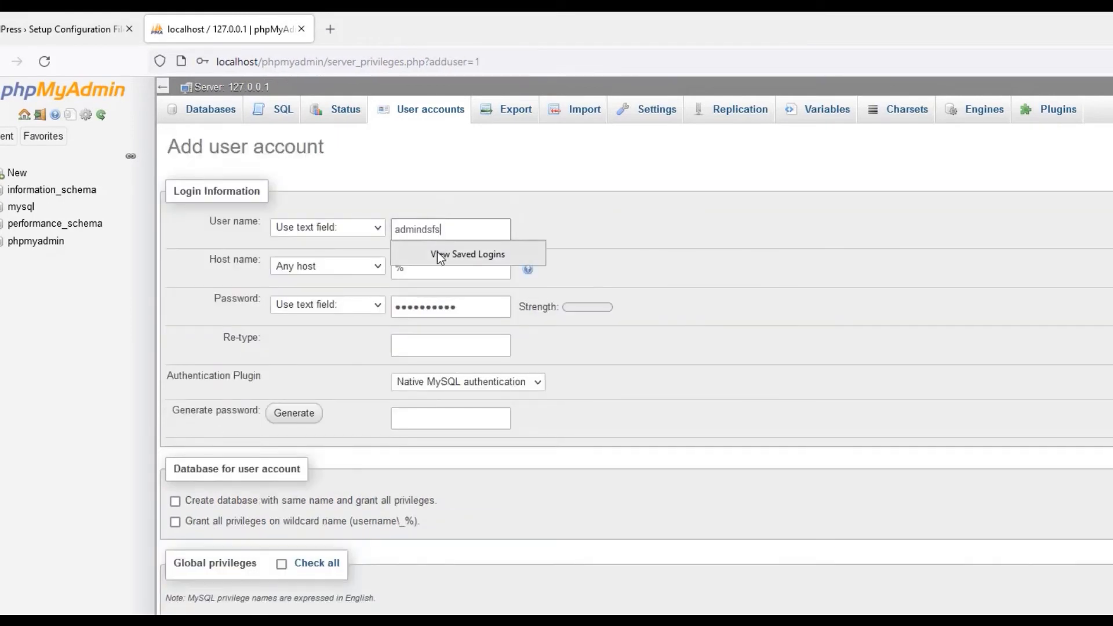
{"action": "key", "text": "BackSpace"}
{"action": "key", "text": "BackSpace"}
{"action": "key", "text": "BackSpace"}
{"action": "key", "text": "BackSpace"}
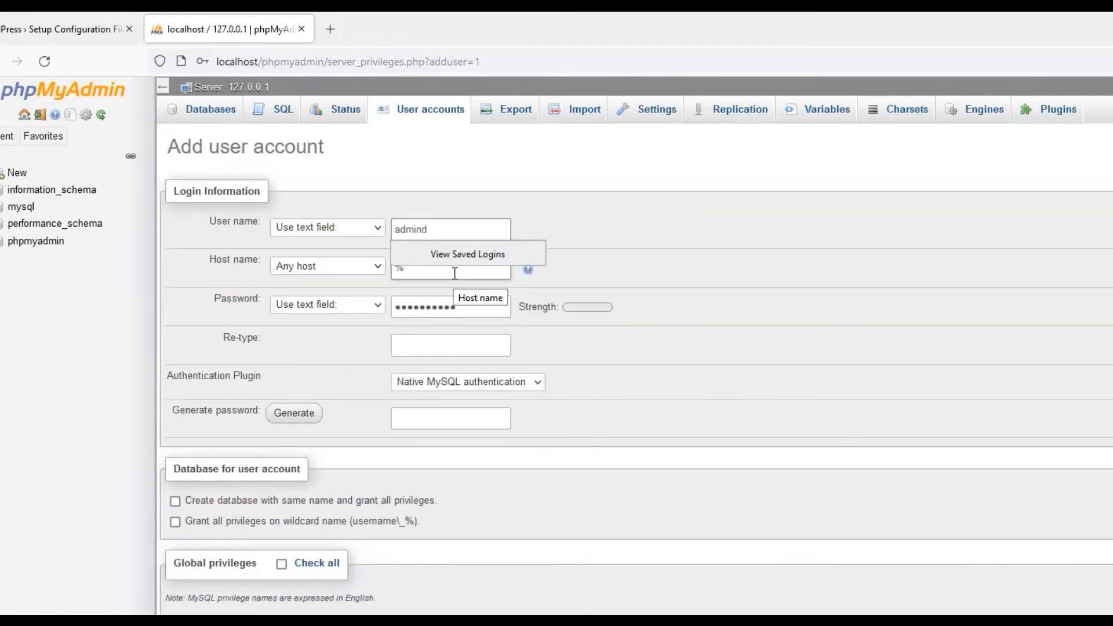
{"action": "left_click", "coordinate": [531, 232]}
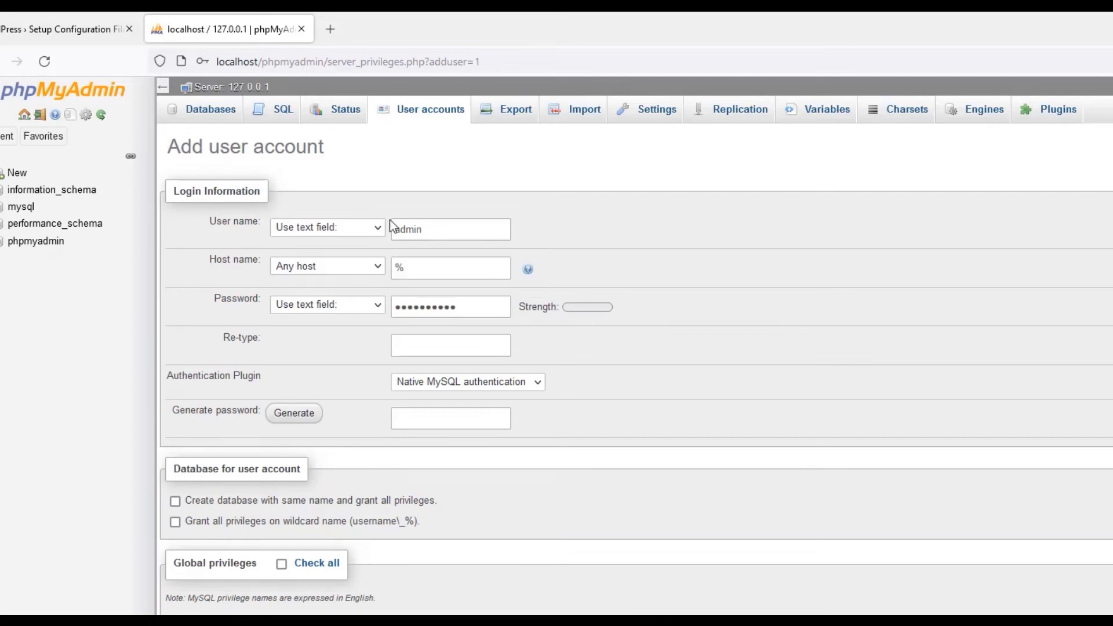
{"action": "left_click", "coordinate": [329, 264]}
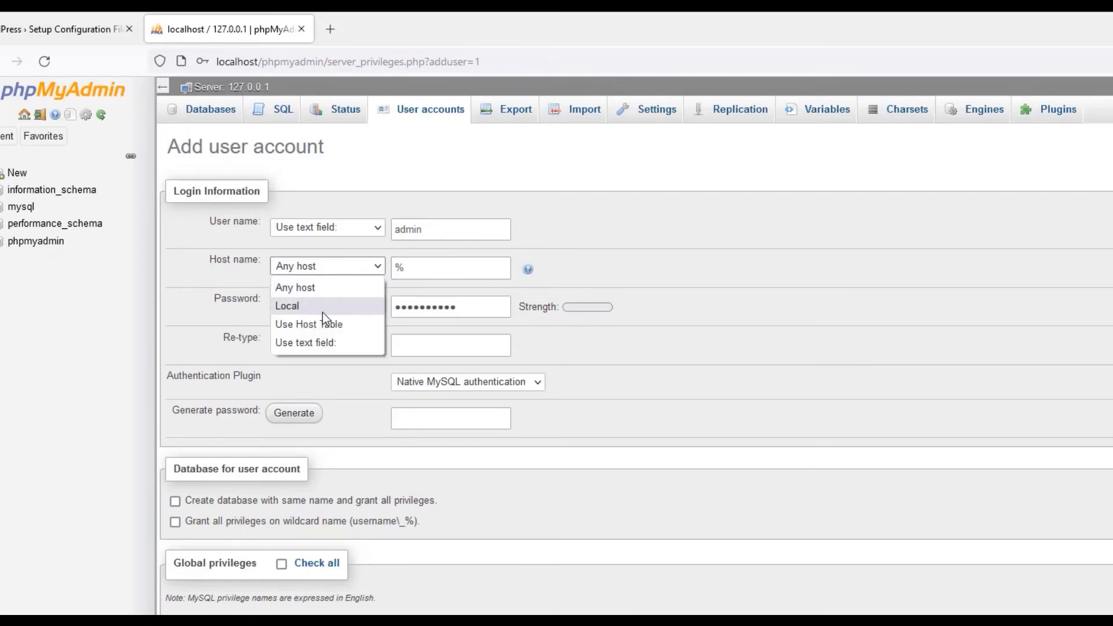
{"action": "left_click", "coordinate": [289, 307]}
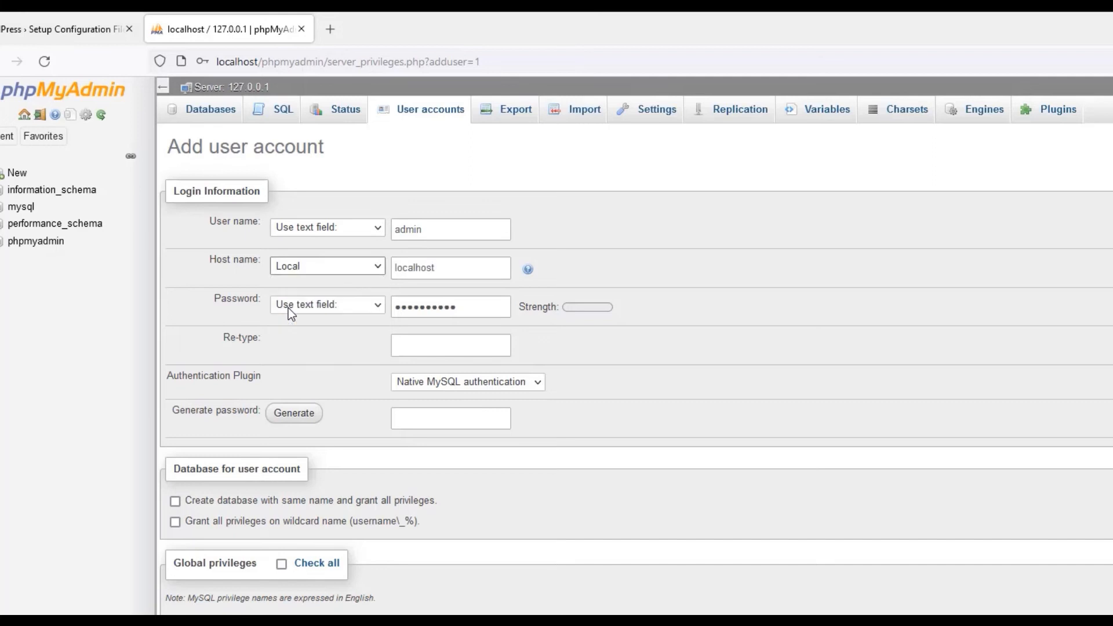
{"action": "type", "text": "•"}
{"action": "type", "text": "•••••••••"}
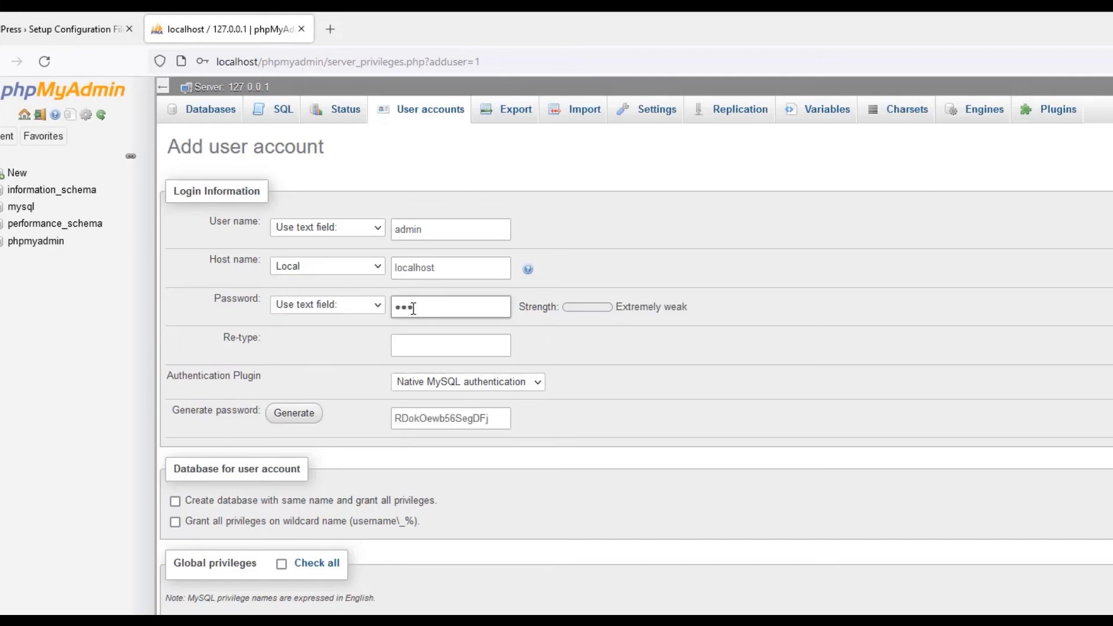
{"action": "left_click", "coordinate": [431, 349]}
{"action": "type", "text": "•"}
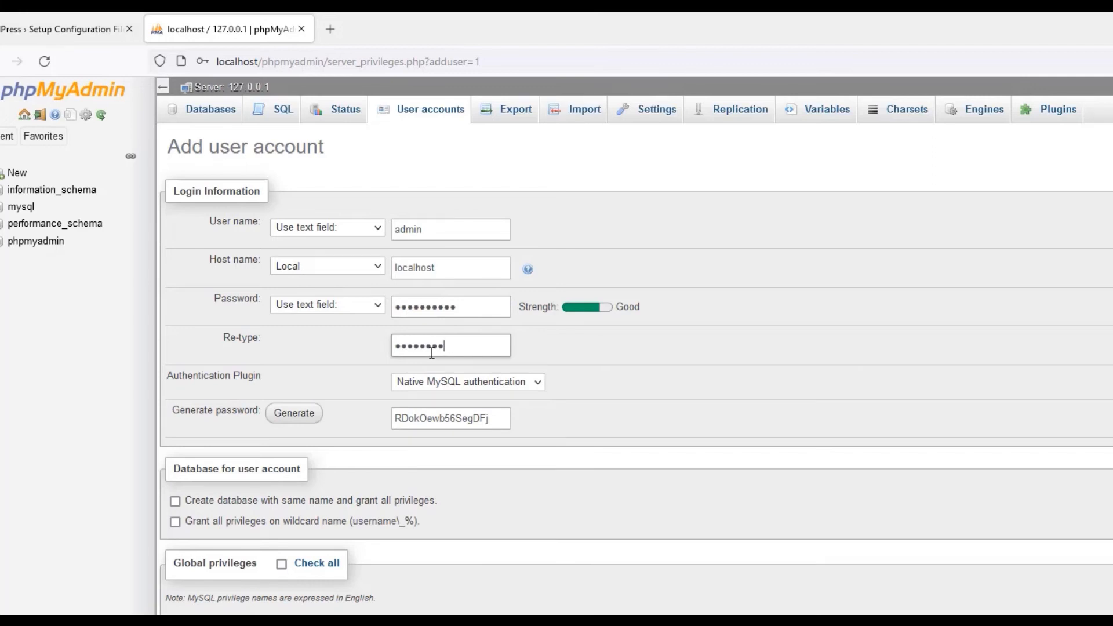
Grant all global privileges, create the account, then return to the WordPress setup tab.
{"action": "scroll", "coordinate": [183, 370], "scroll_direction": "down", "scroll_amount": 2}
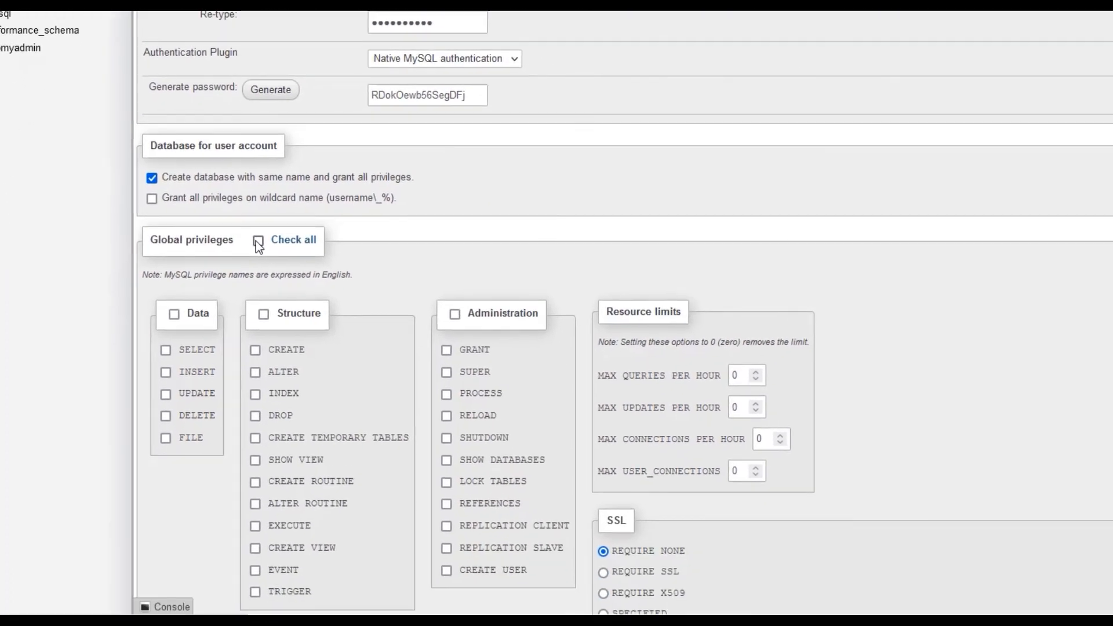
{"action": "left_click", "coordinate": [258, 241]}
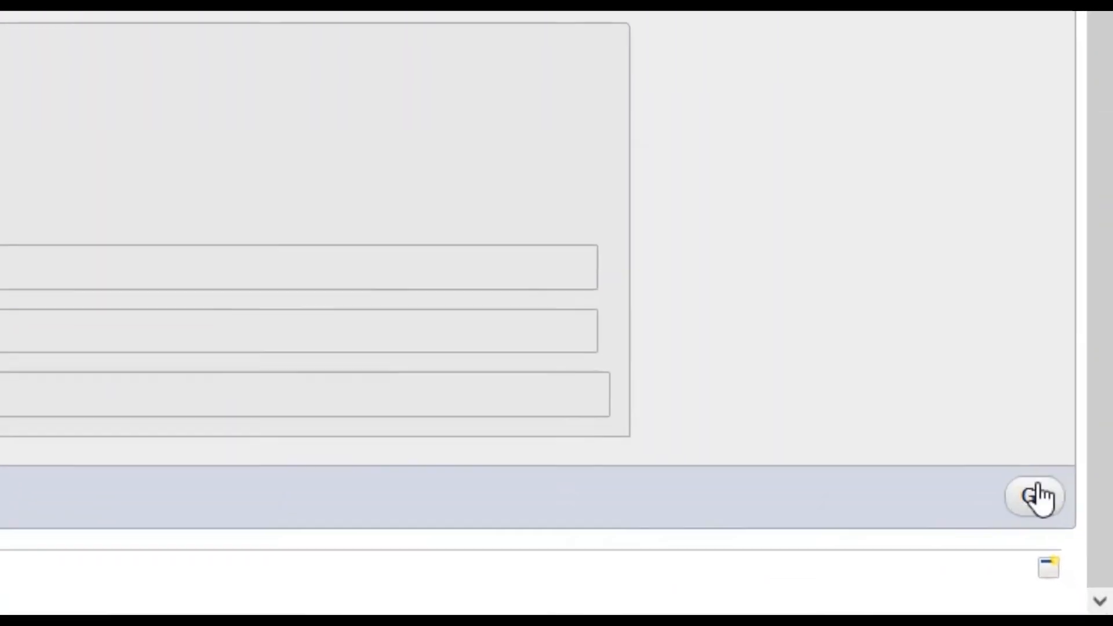
{"action": "left_click", "coordinate": [1009, 497]}
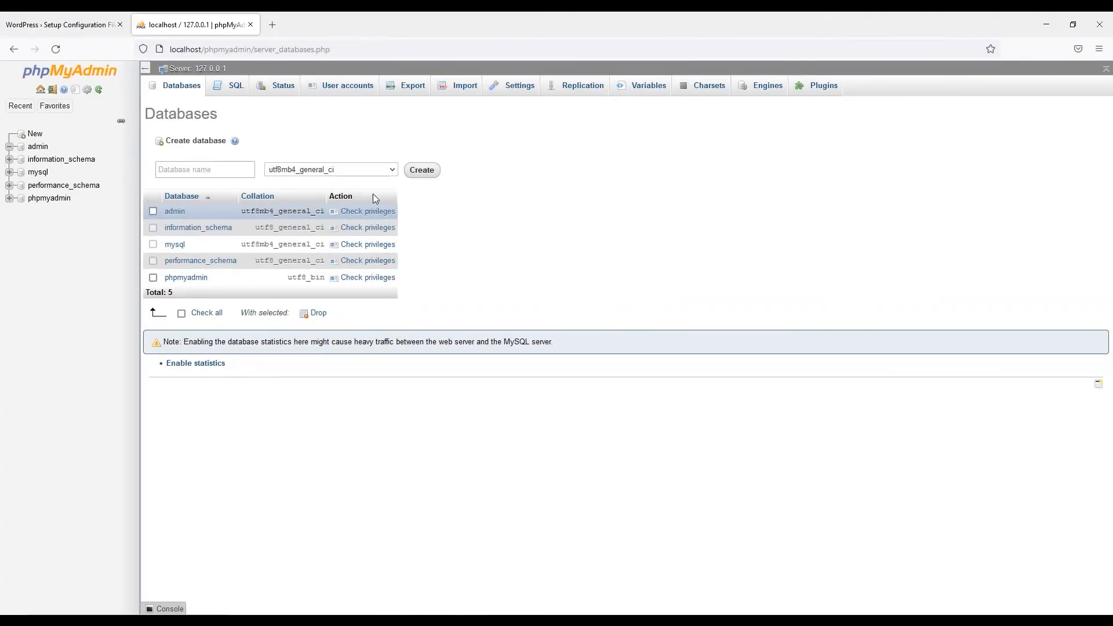
{"action": "left_click", "coordinate": [331, 93]}
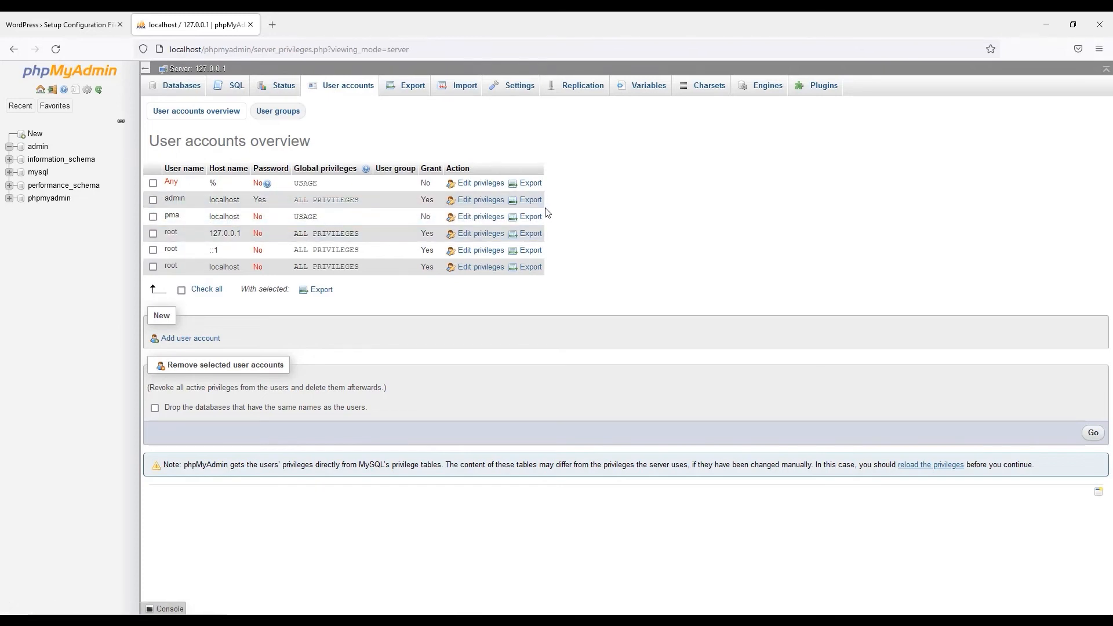
{"action": "left_click", "coordinate": [58, 25]}
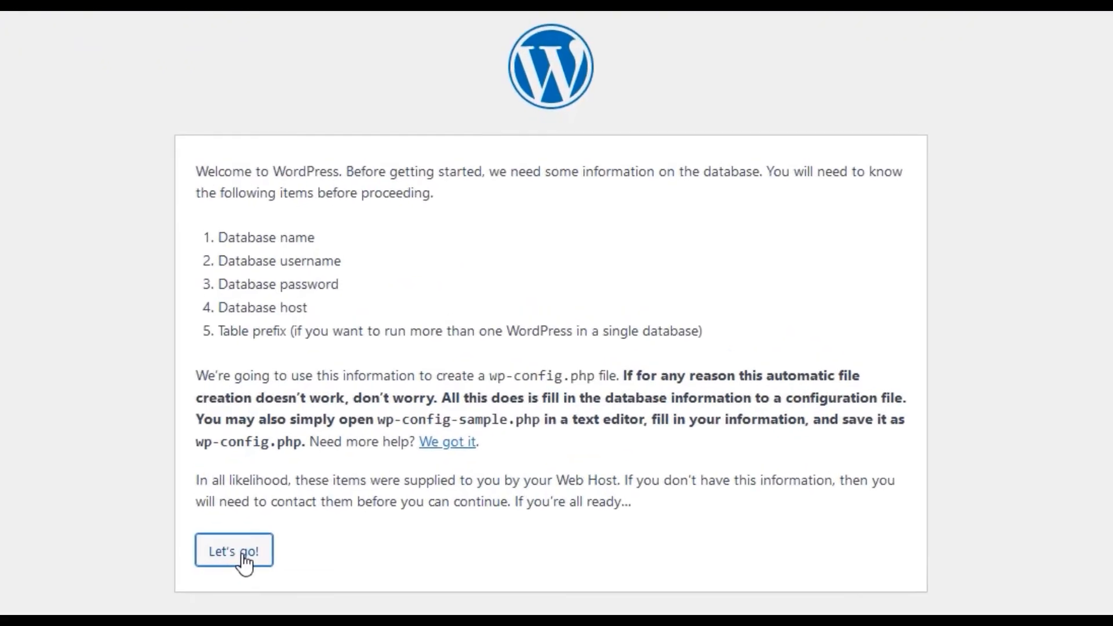
Enter database name admin, username admin and the user's password, submit, and run the installation.
{"action": "left_click", "coordinate": [239, 565]}
{"action": "double_click", "coordinate": [358, 225]}
{"action": "type", "text": "admin"}
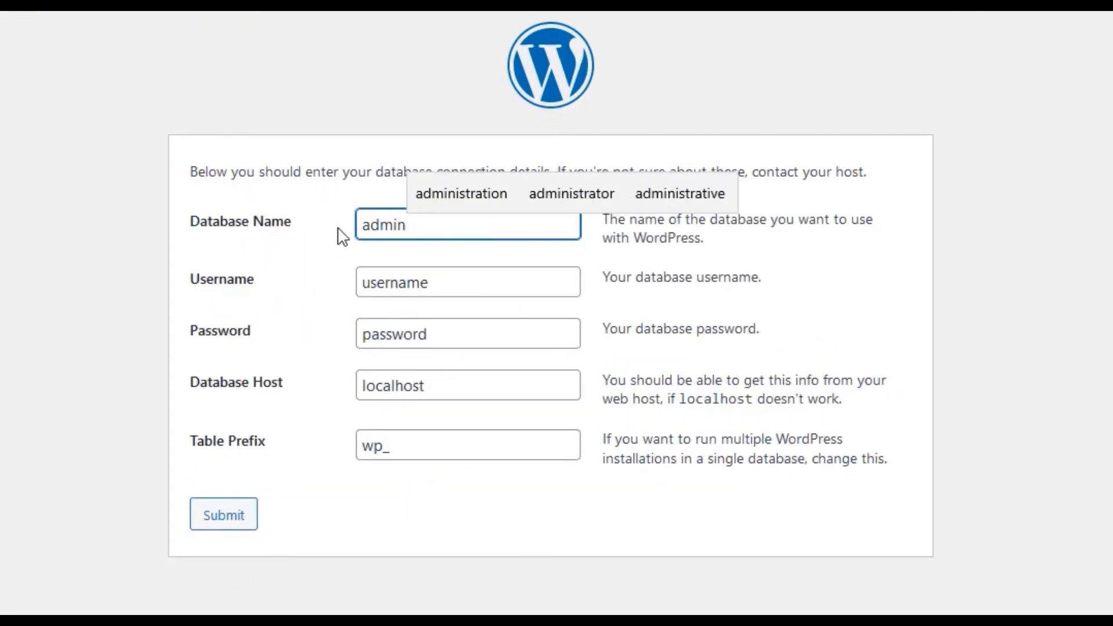
{"action": "left_click_drag", "start_coordinate": [429, 284], "coordinate": [225, 269]}
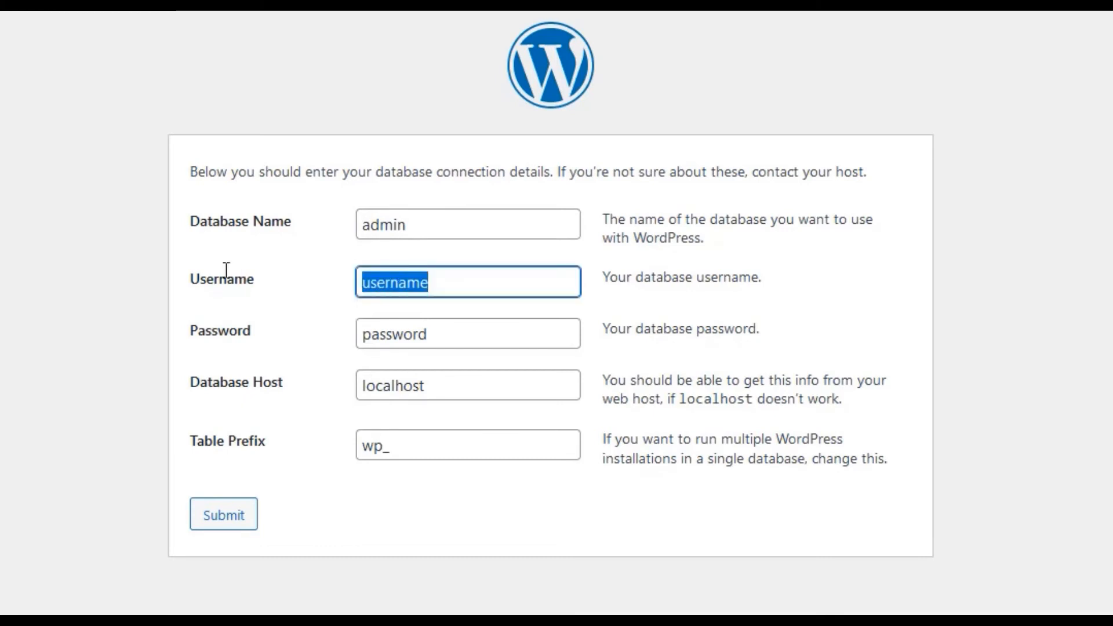
{"action": "type", "text": "admin"}
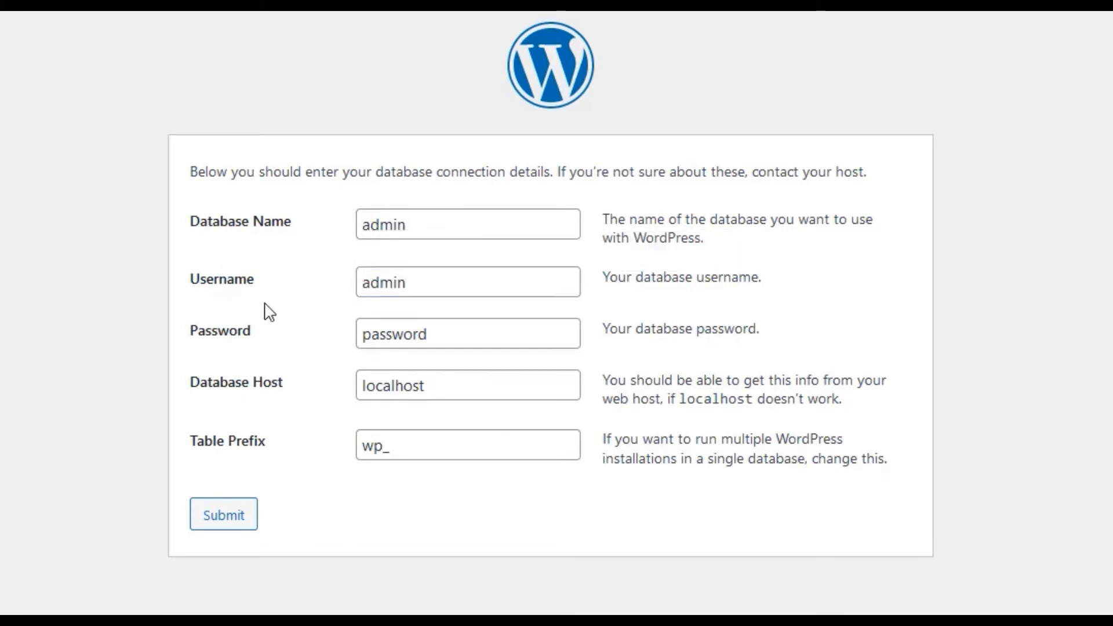
{"action": "left_click_drag", "start_coordinate": [450, 339], "coordinate": [337, 334]}
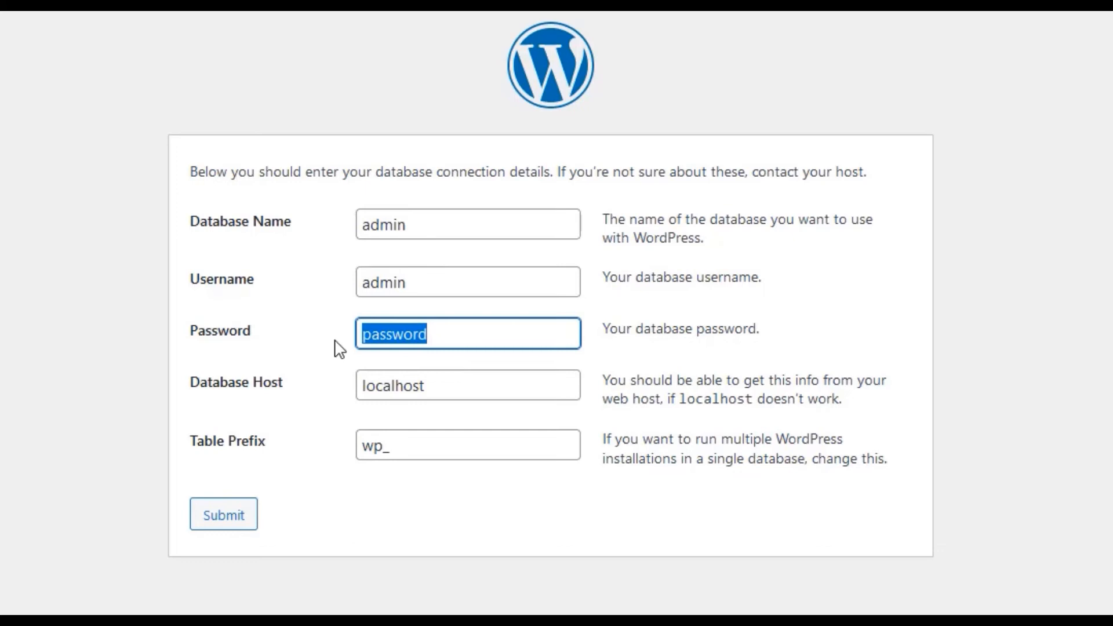
{"action": "type", "text": "8****"}
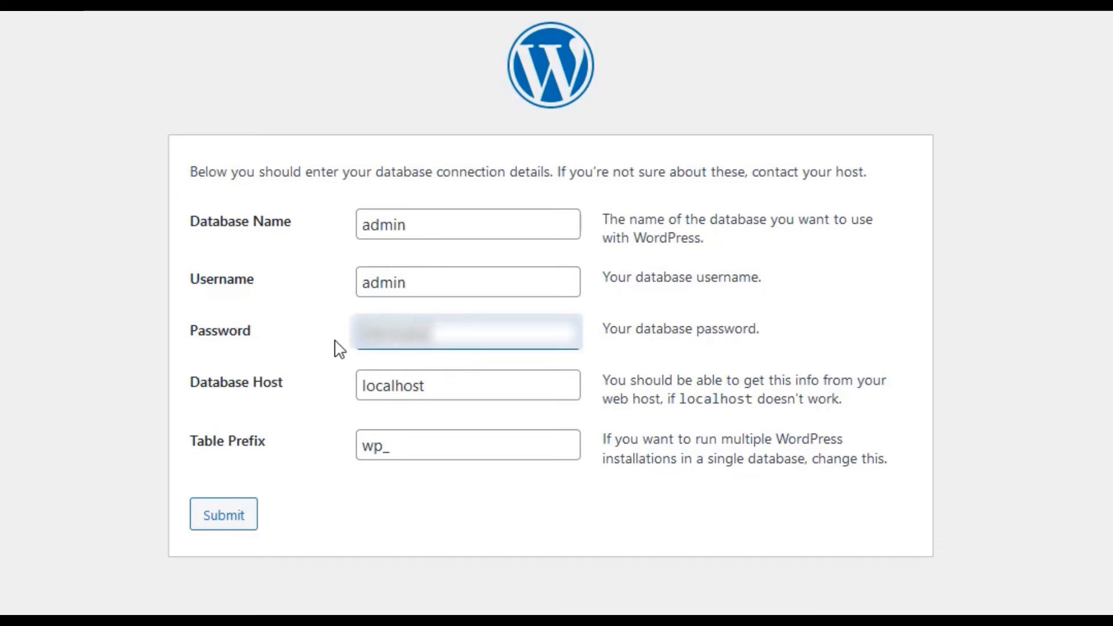
{"action": "left_click", "coordinate": [335, 342]}
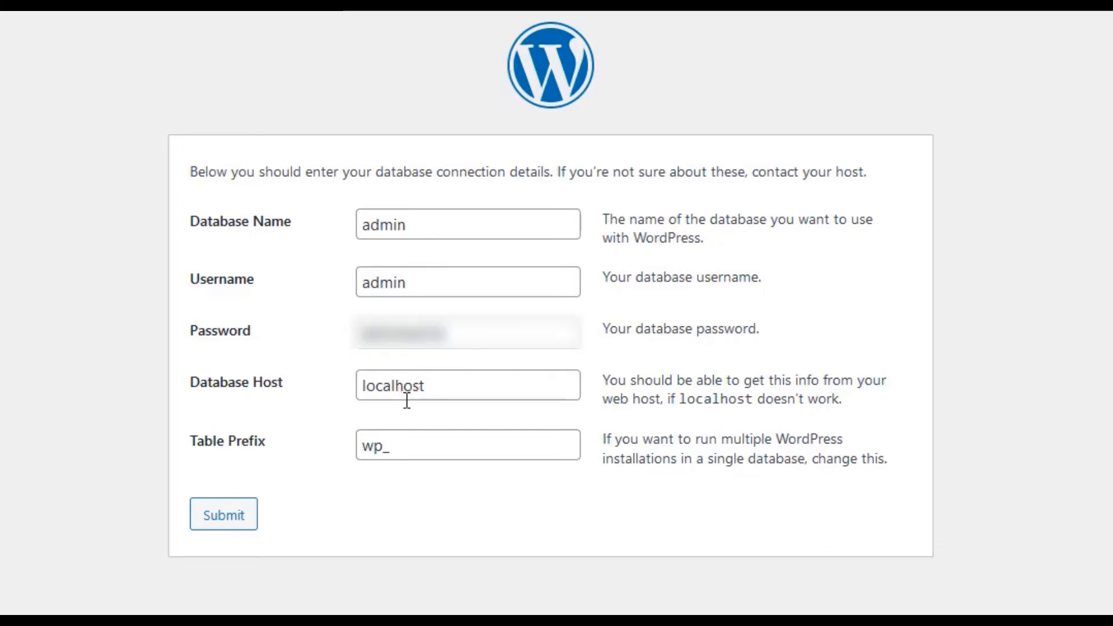
{"action": "left_click", "coordinate": [249, 525]}
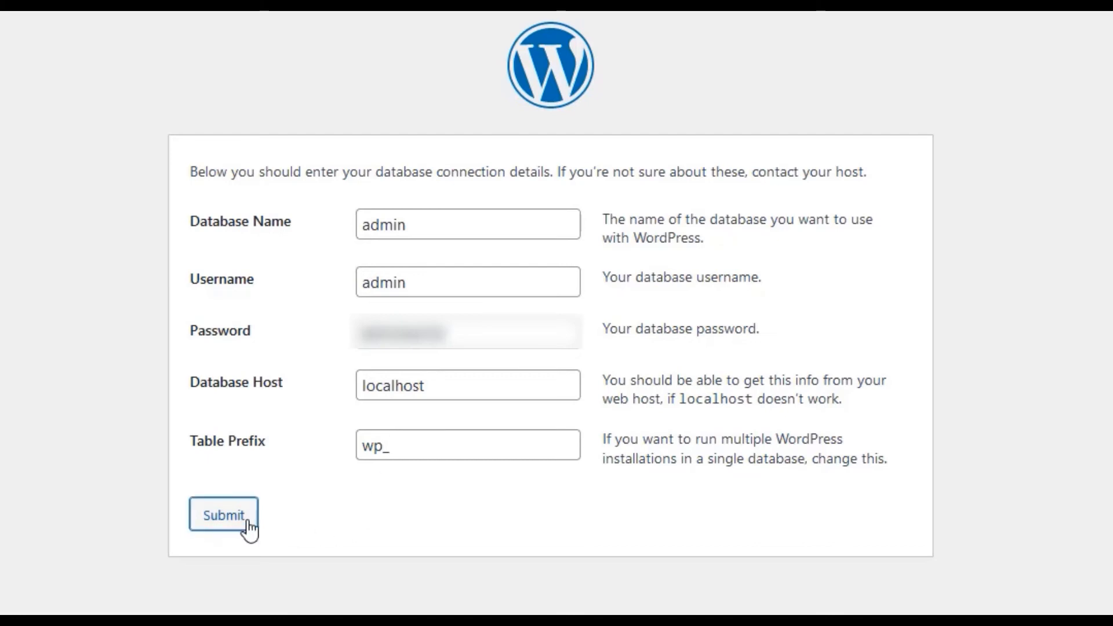
{"action": "left_click", "coordinate": [323, 231]}
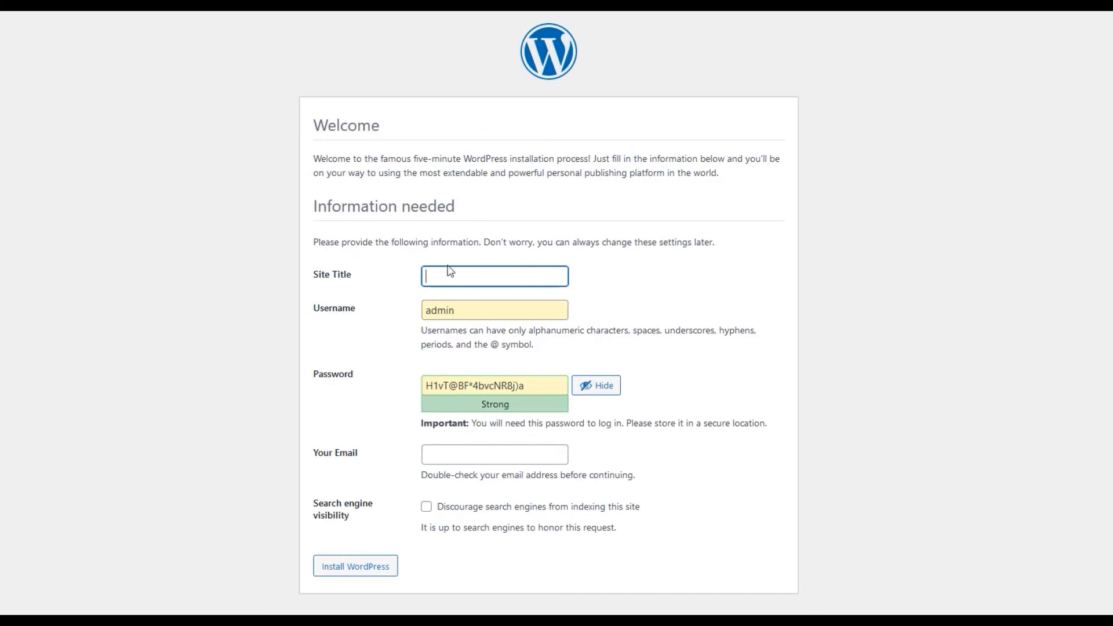
Install WordPress titled 'My Wordpress Site' with a weak admin password and a contact e-mail.
{"action": "type", "text": "W"}
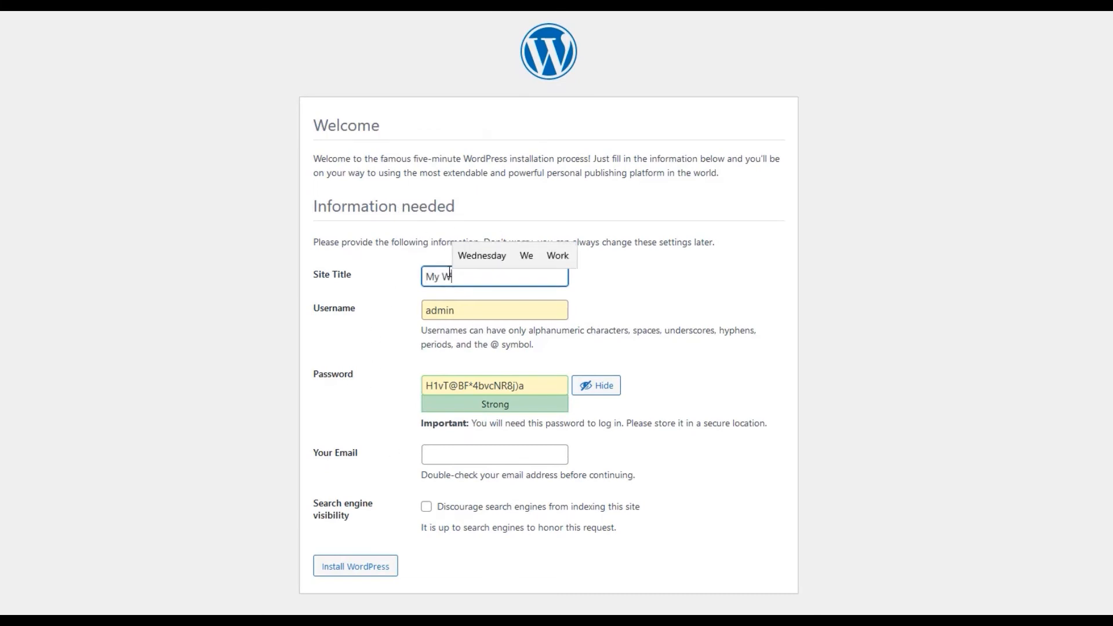
{"action": "type", "text": "ordpress Site"}
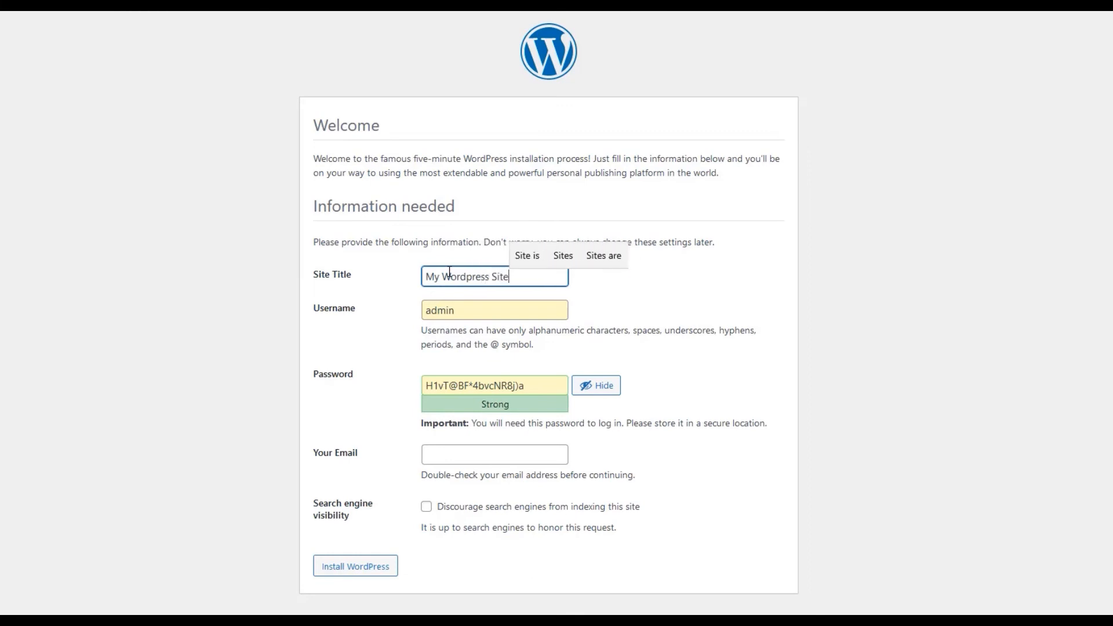
{"action": "triple_click", "coordinate": [454, 386]}
{"action": "type", "text": "1234567890"}
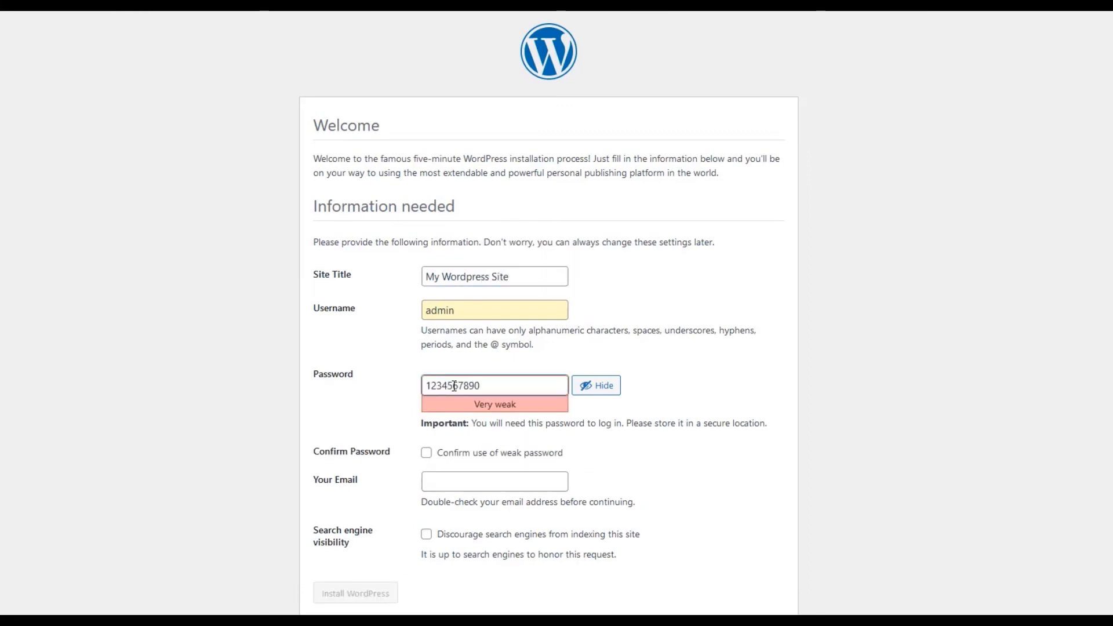
{"action": "left_click", "coordinate": [384, 405]}
{"action": "left_click", "coordinate": [426, 453]}
{"action": "left_click", "coordinate": [454, 482]}
{"action": "type", "text": "youremail@gmail.com"}
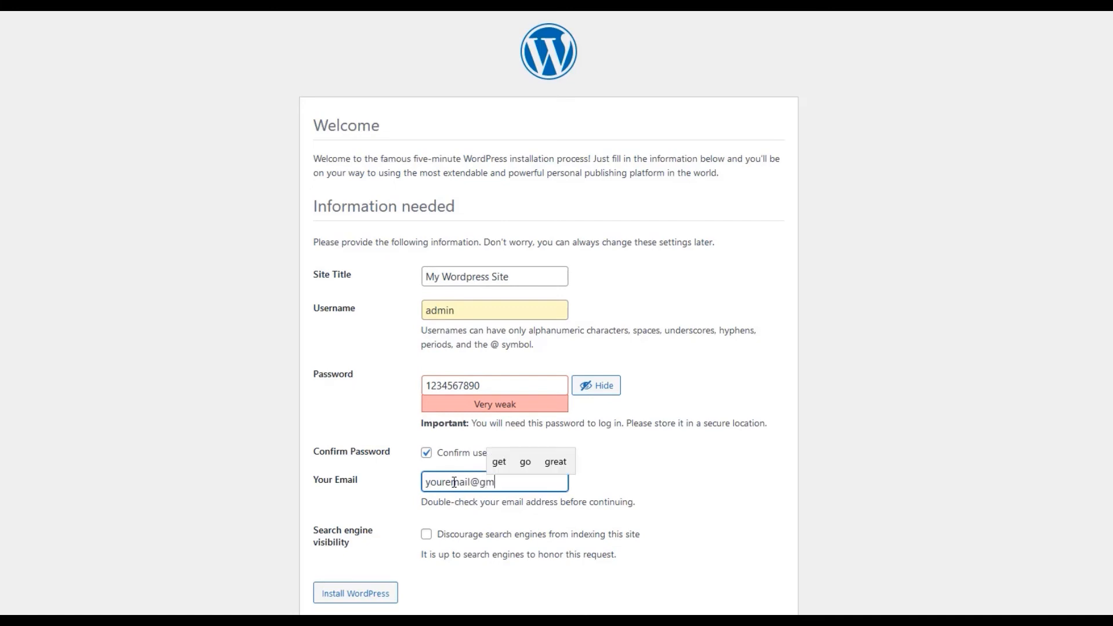
{"action": "left_click", "coordinate": [415, 512]}
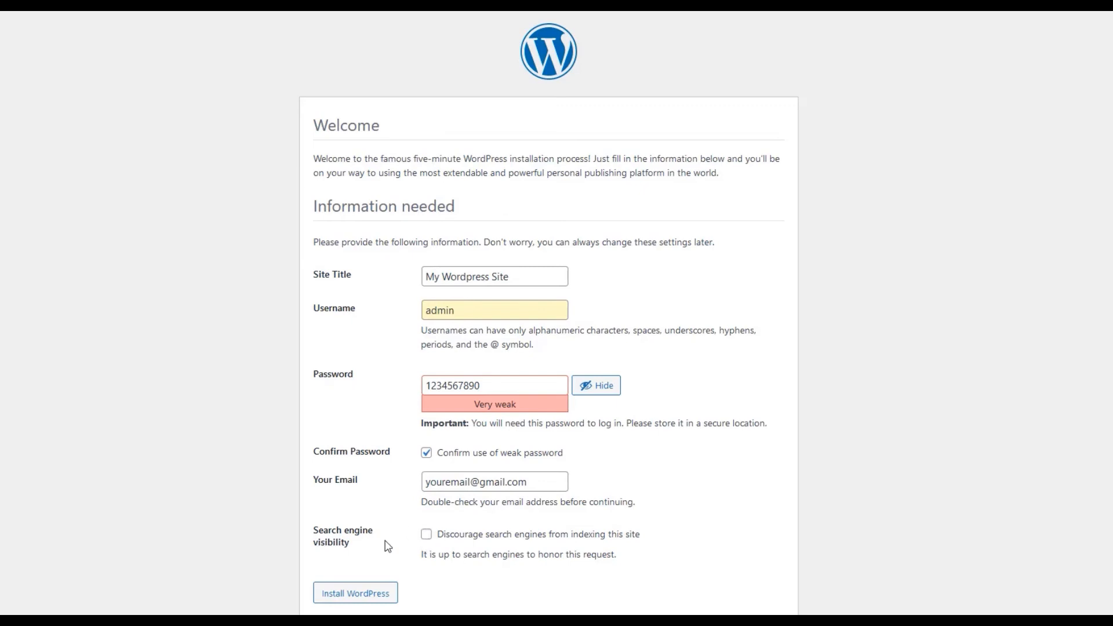
{"action": "left_click", "coordinate": [378, 595]}
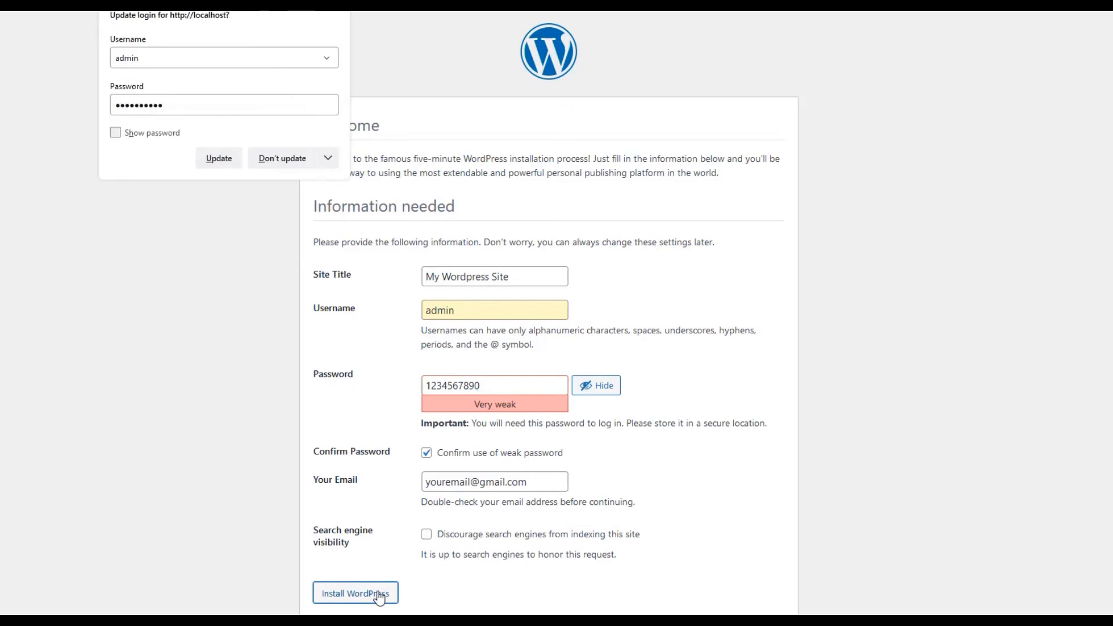
Load the new site's homepage at localhost, then go to localhost/wp-admin.
{"action": "left_click", "coordinate": [272, 159]}
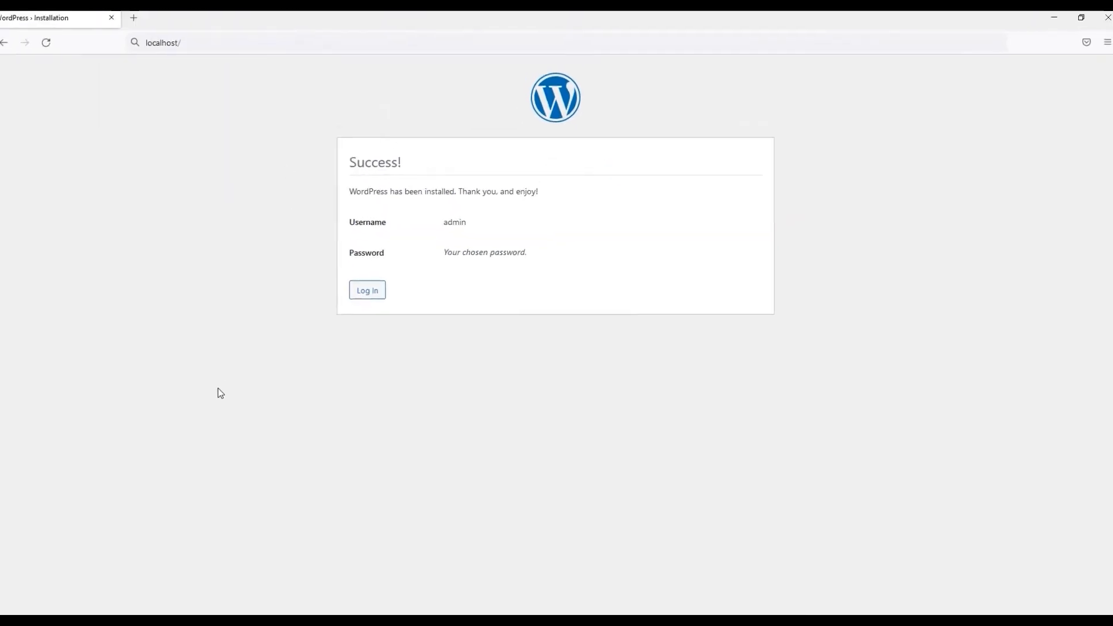
{"action": "left_click", "coordinate": [210, 42]}
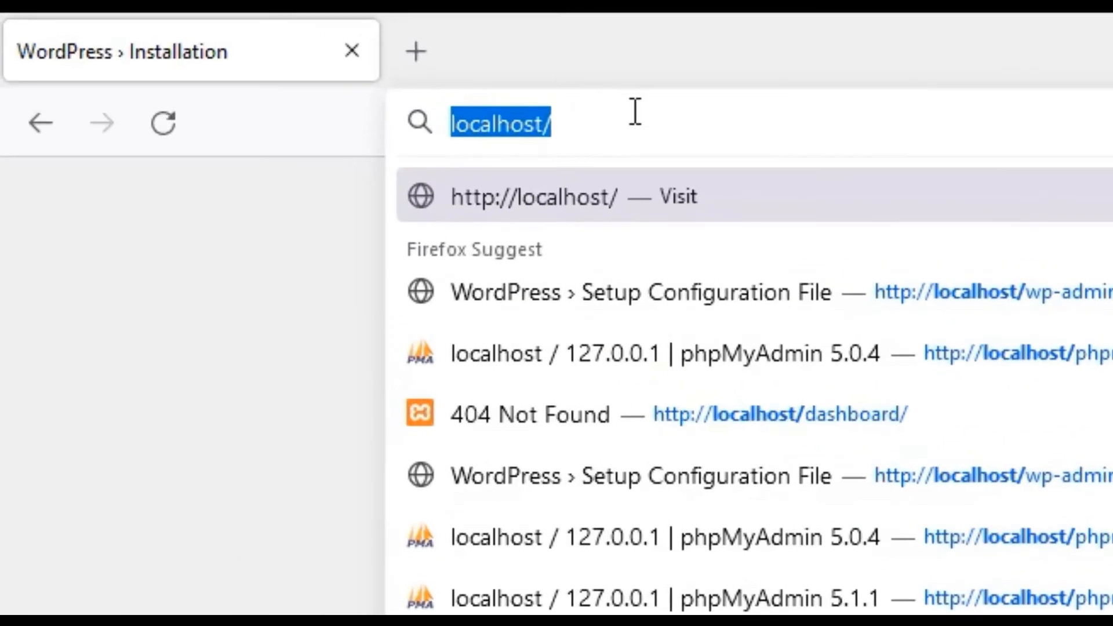
{"action": "key", "text": "Return"}
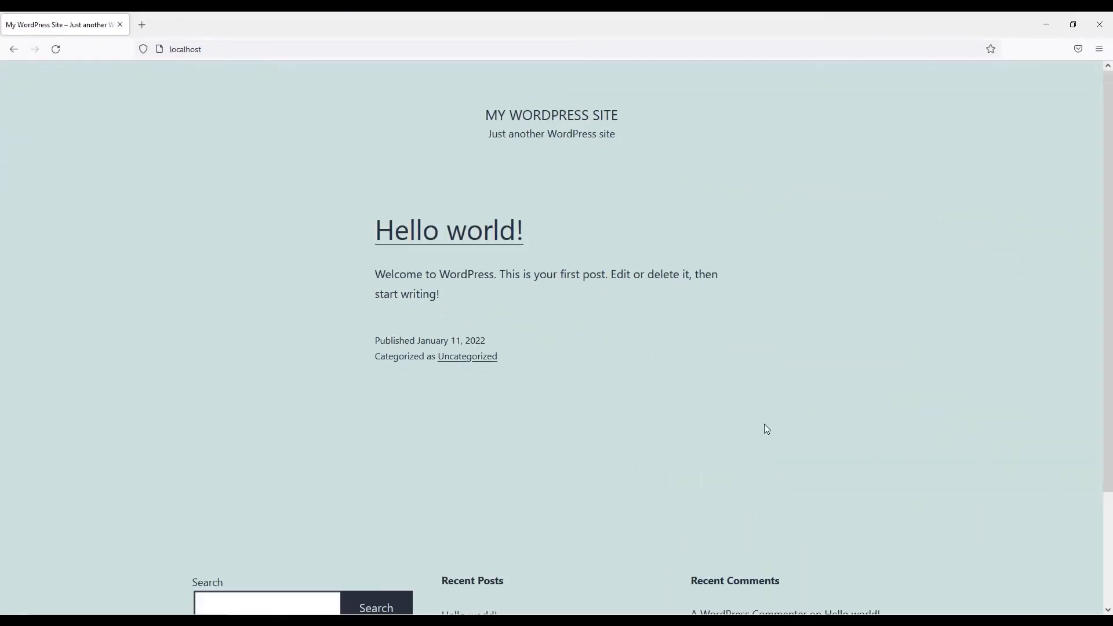
{"action": "left_click", "coordinate": [603, 50]}
{"action": "type", "text": "/wp-adm"}
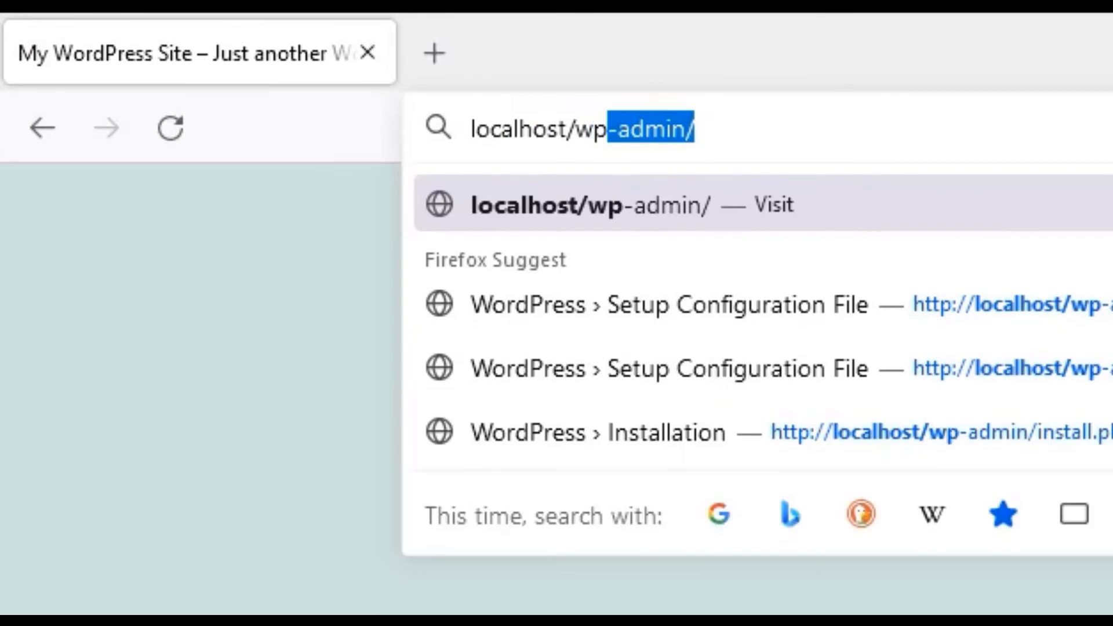
{"action": "type", "text": "in"}
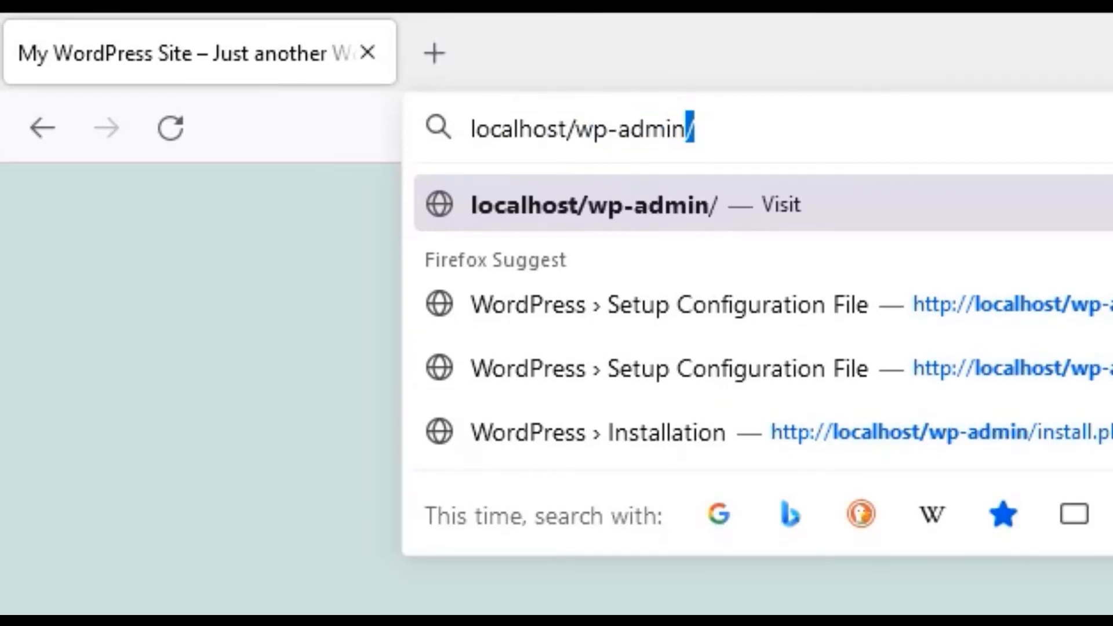
{"action": "key", "text": "Return"}
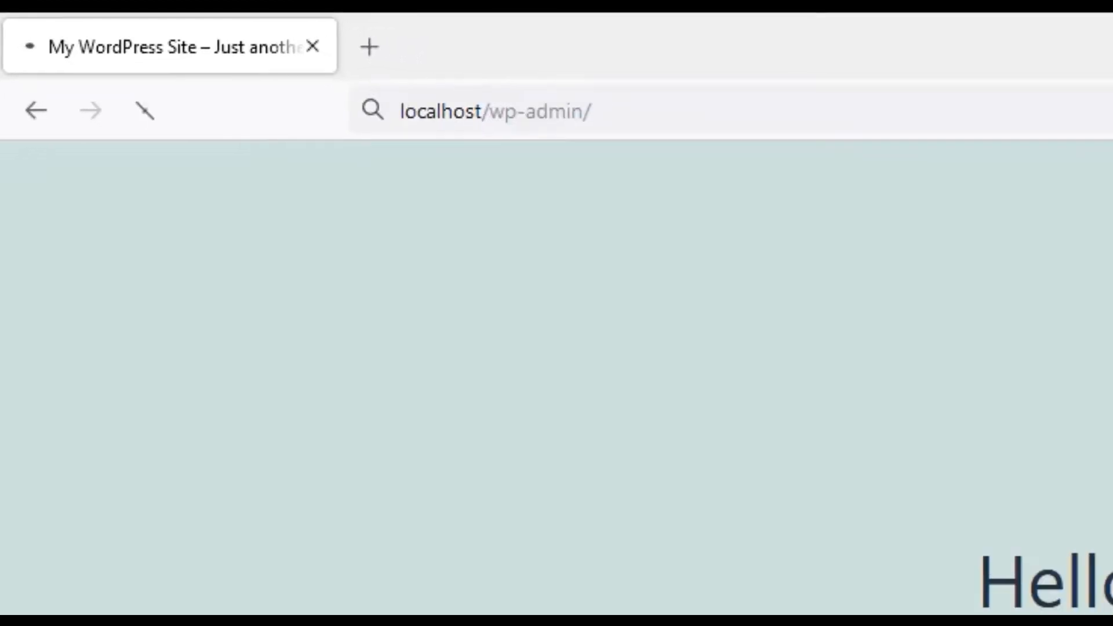
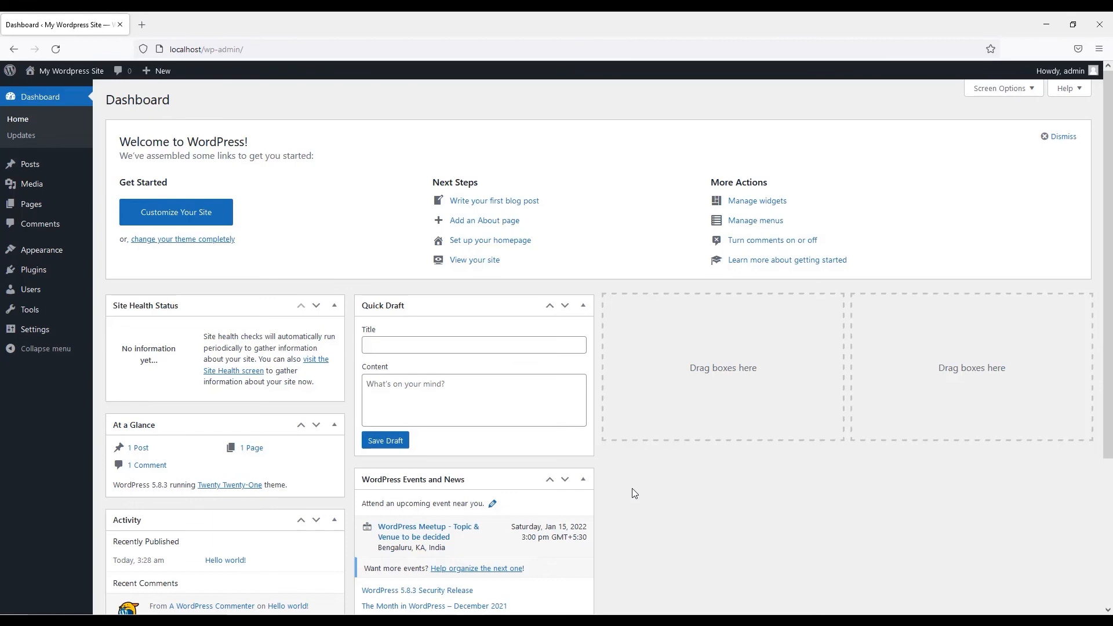
Go from the dashboard to the My Wordpress Site front page with the Hello world! post.
{"action": "mouse_move", "coordinate": [63, 76]}
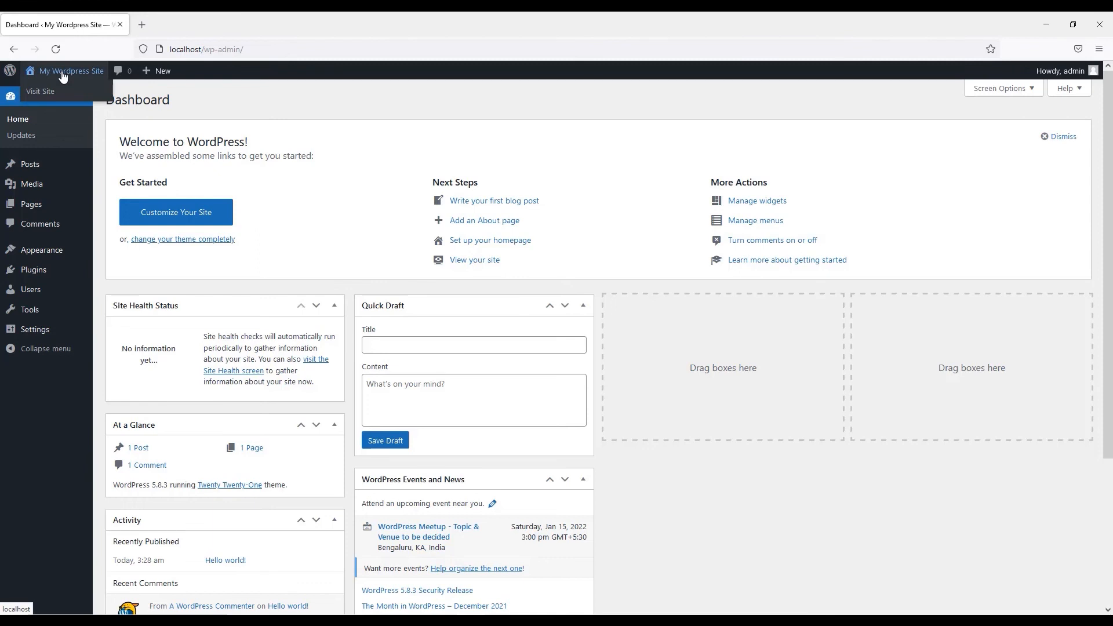
{"action": "left_click", "coordinate": [68, 76]}
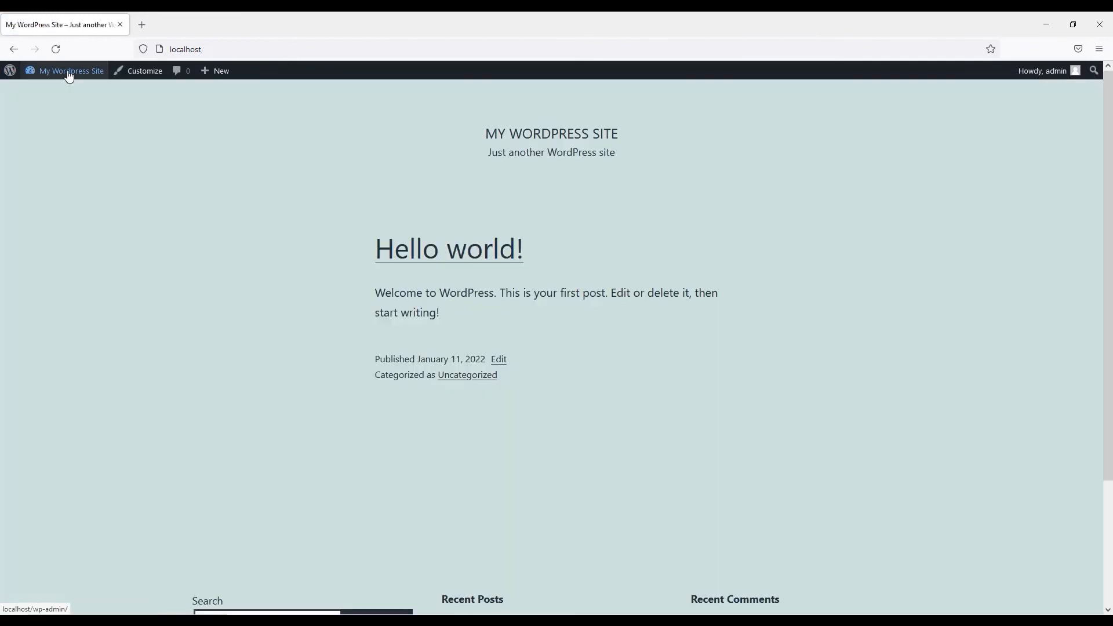
{"action": "scroll", "coordinate": [645, 397], "scroll_direction": "down", "scroll_amount": 3}
{"action": "scroll", "coordinate": [645, 397], "scroll_direction": "up", "scroll_amount": 3}
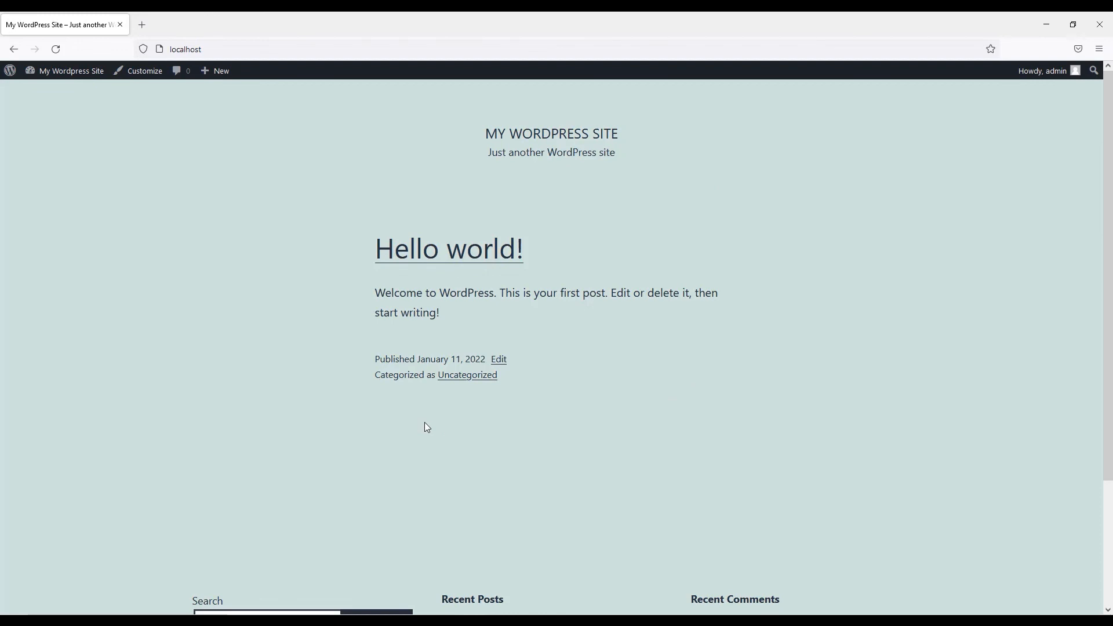
{"action": "scroll", "coordinate": [427, 428], "scroll_direction": "down", "scroll_amount": 3}
{"action": "scroll", "coordinate": [428, 428], "scroll_direction": "up", "scroll_amount": 3}
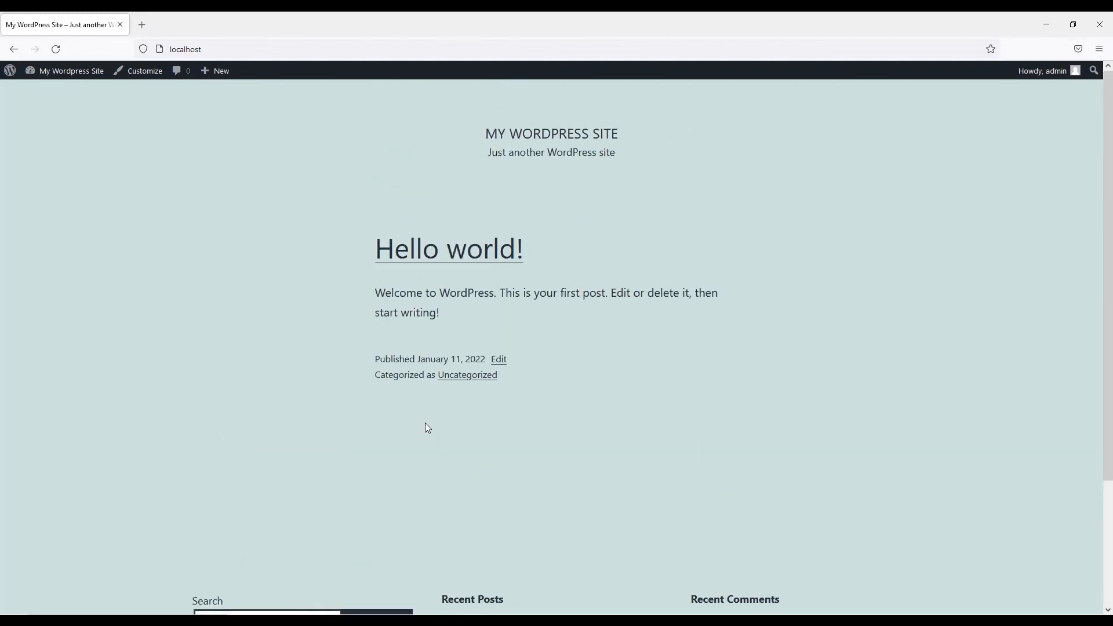